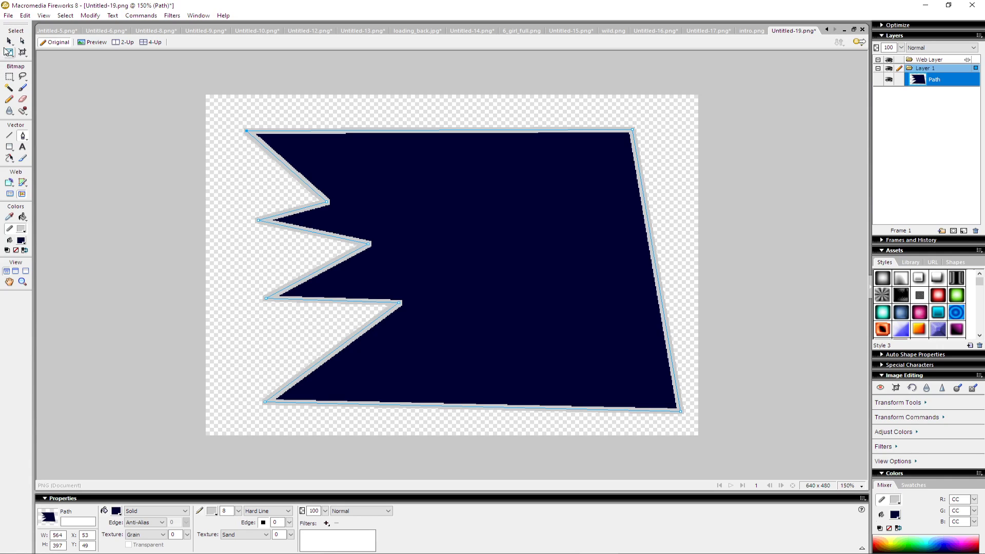
# - Set the jagged path's stroke edge softness to 100 and shift the path to X 30, Y 47
pyautogui.click(405, 106)
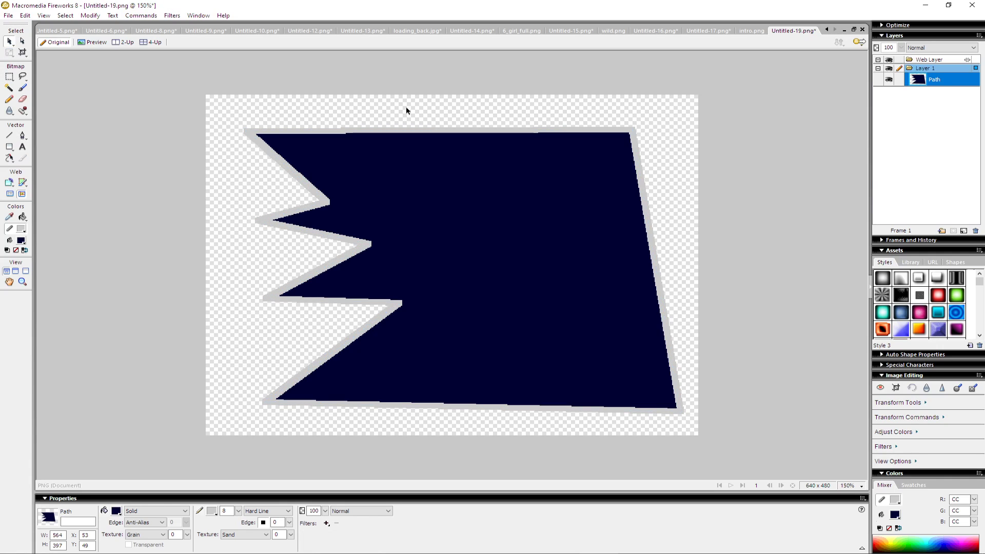
pyautogui.click(385, 202)
pyautogui.moveTo(290, 527); pyautogui.dragTo(288, 409)
pyautogui.click(291, 450)
pyautogui.hotkey('ctrl', 'z')
pyautogui.hotkey('ctrl', 'z')
pyautogui.hotkey('ctrl', 'z')
pyautogui.hotkey('ctrl', 'z')
pyautogui.hotkey('ctrl', 'z')
pyautogui.hotkey('ctrl', 'z')
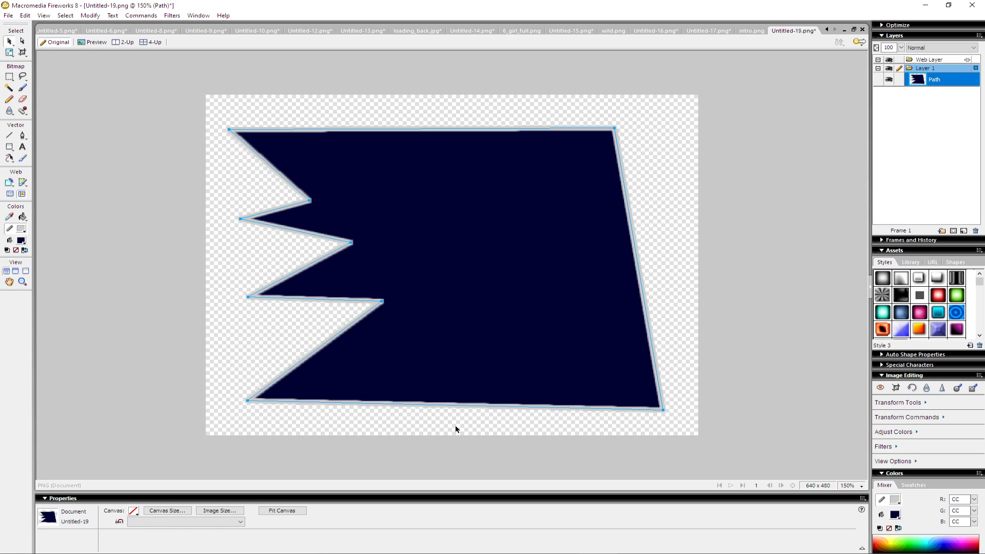
# - Export the image as PNG 32 into the trans folder, overwriting frame.png
pyautogui.click(488, 406)
pyautogui.hotkey('ctrl', 'shift', 'x')
pyautogui.click(411, 173)
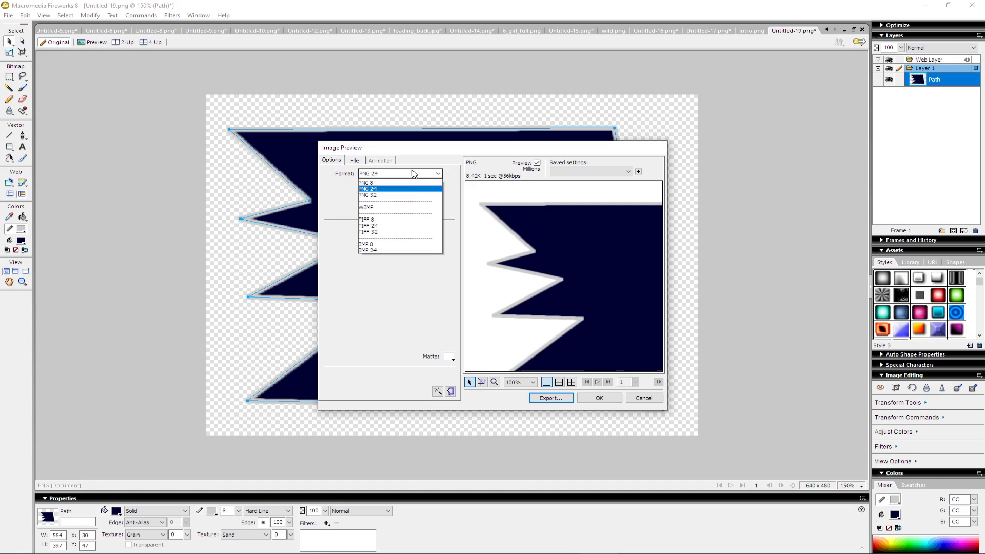
pyautogui.click(402, 217)
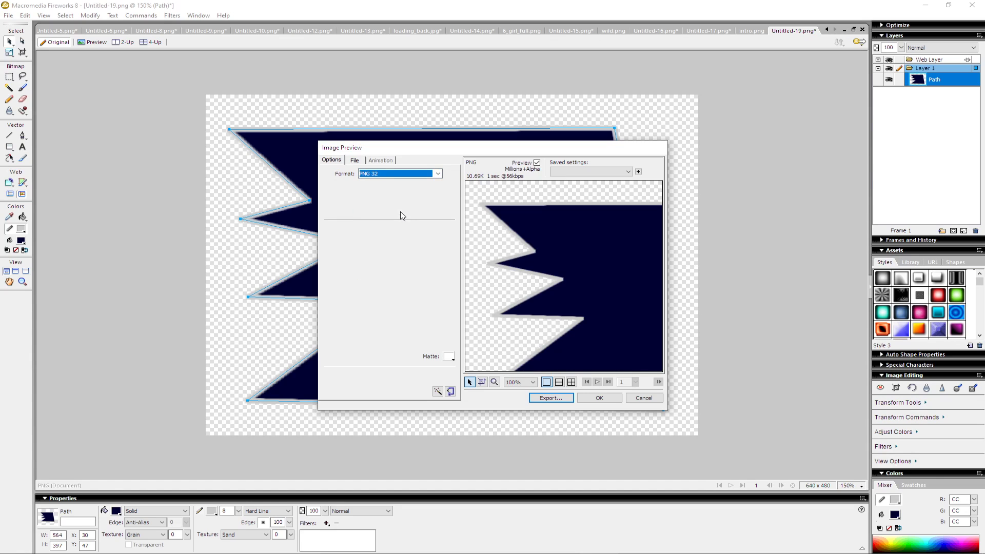
pyautogui.click(553, 398)
pyautogui.doubleClick(357, 199)
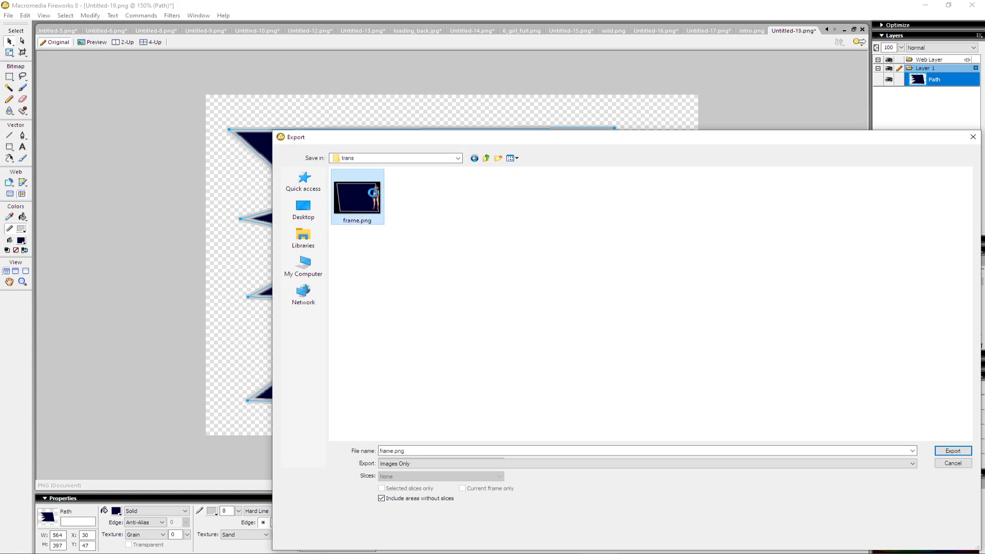
pyautogui.click(662, 367)
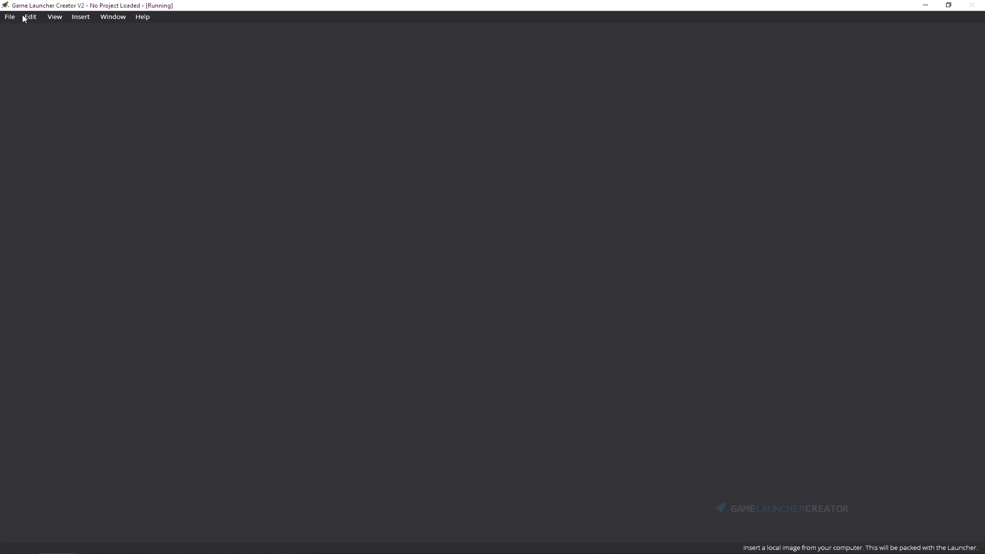
# - In Game Launcher Creator, create a new project from the Blank 640x480 template, named AlphaTransTest5 with author ffff
pyautogui.click(10, 16)
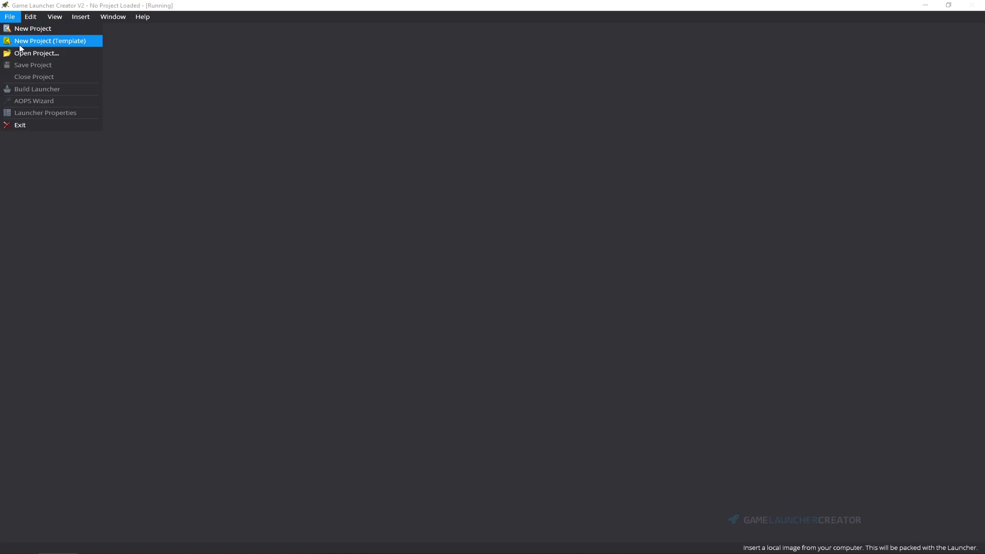
pyautogui.click(19, 29)
pyautogui.click(331, 223)
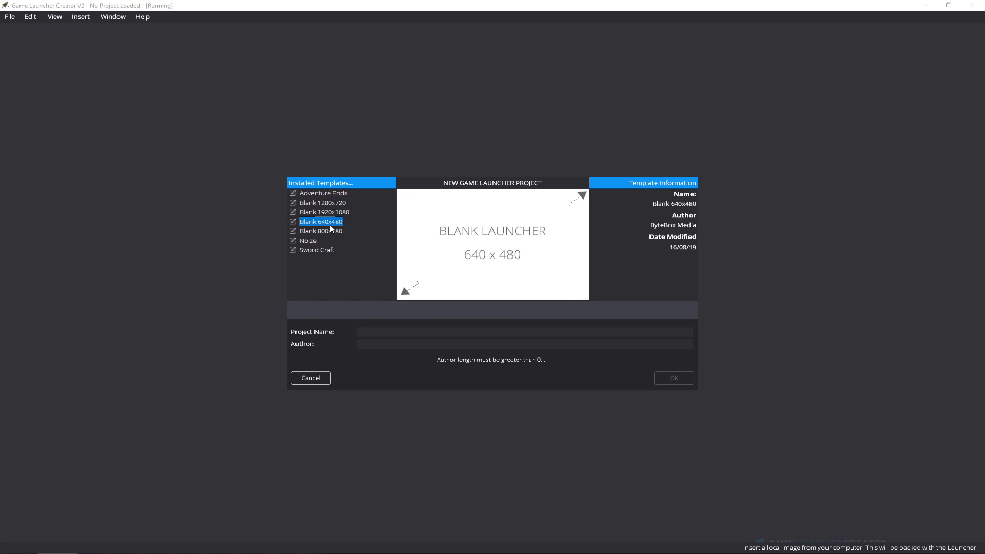
pyautogui.click(370, 332)
pyautogui.write('AlphaTransTest5')
pyautogui.click(415, 344)
pyautogui.write('Me')
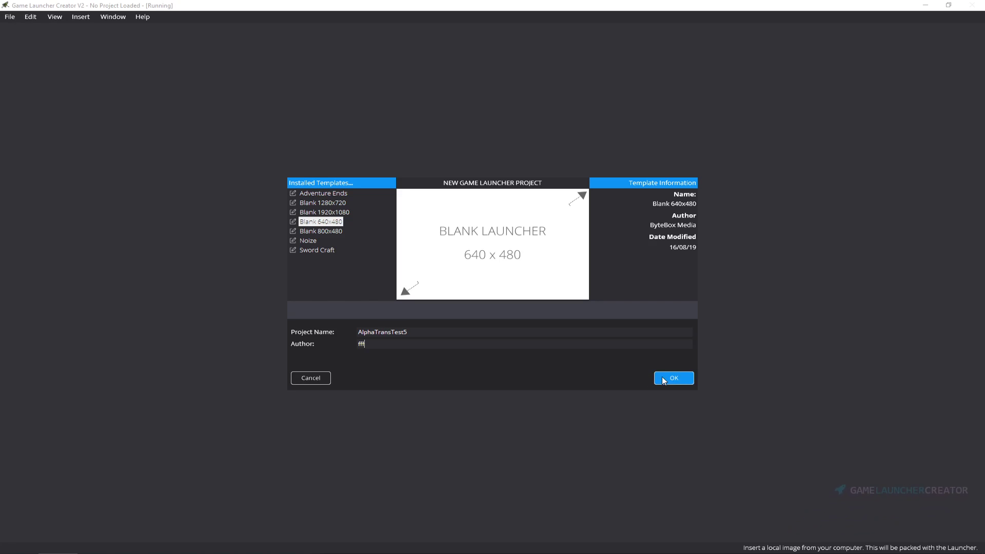
pyautogui.click(669, 379)
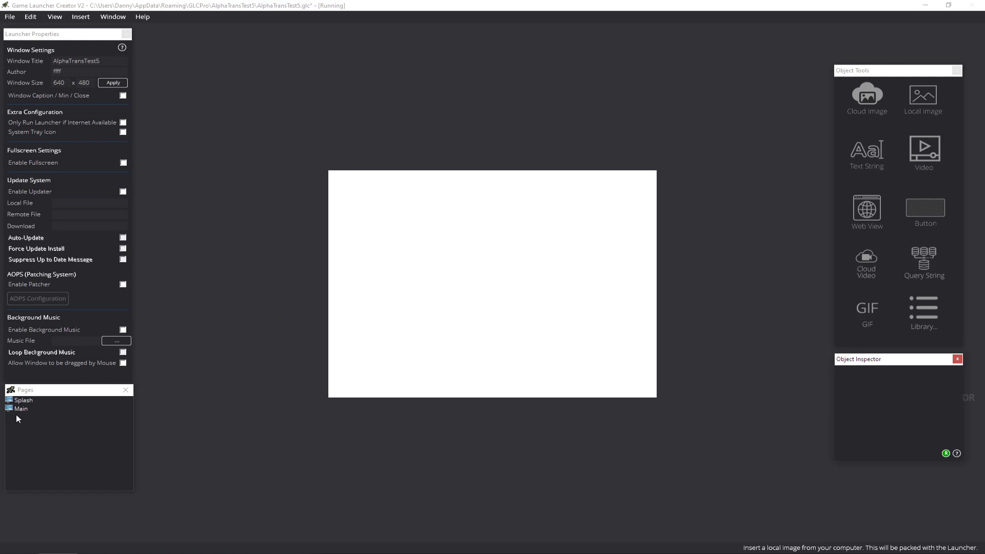
# - Set the Main page's background to the image frame.png and enable Alpha Transparency in its page properties
pyautogui.rightClick(20, 409)
pyautogui.click(54, 455)
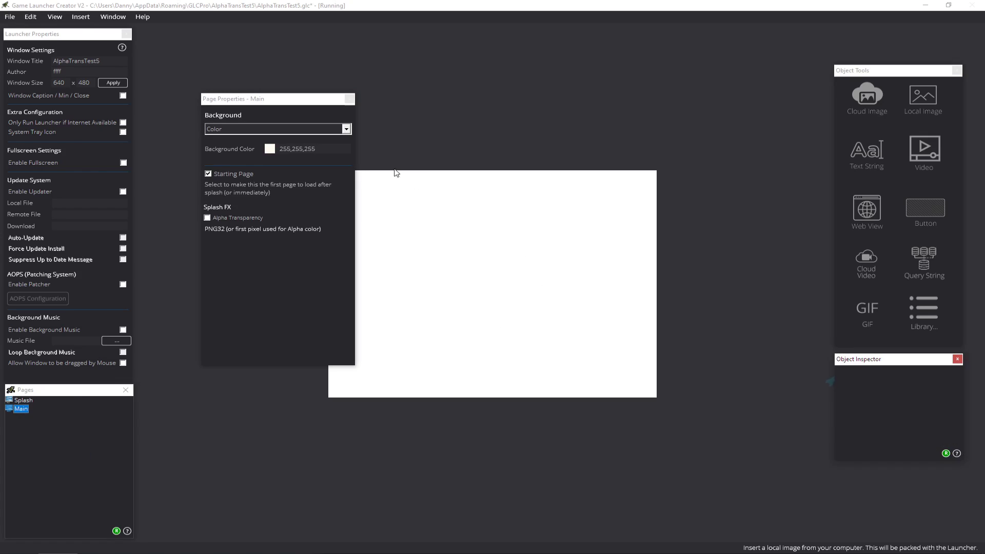
pyautogui.click(319, 129)
pyautogui.click(310, 148)
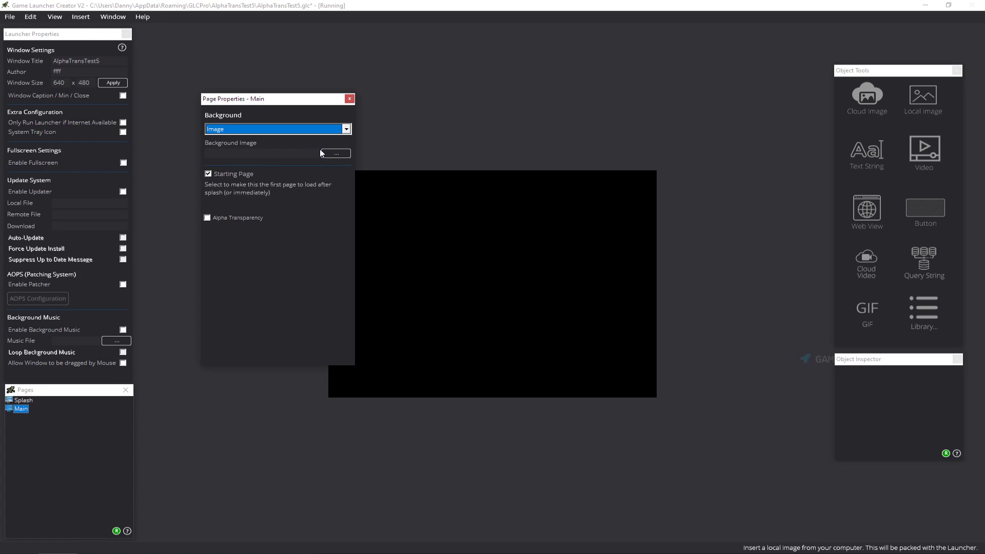
pyautogui.click(321, 150)
pyautogui.doubleClick(146, 121)
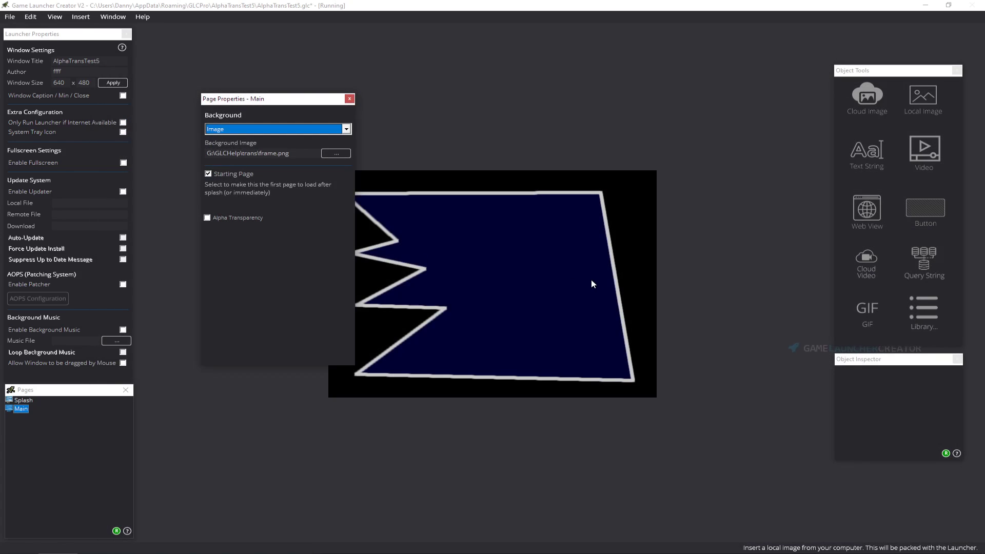
pyautogui.click(246, 218)
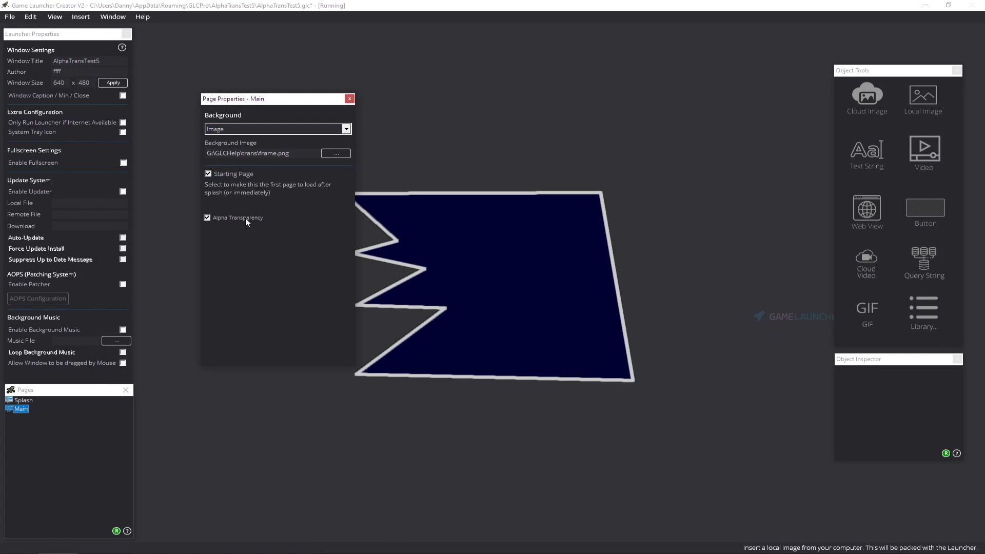
pyautogui.click(350, 99)
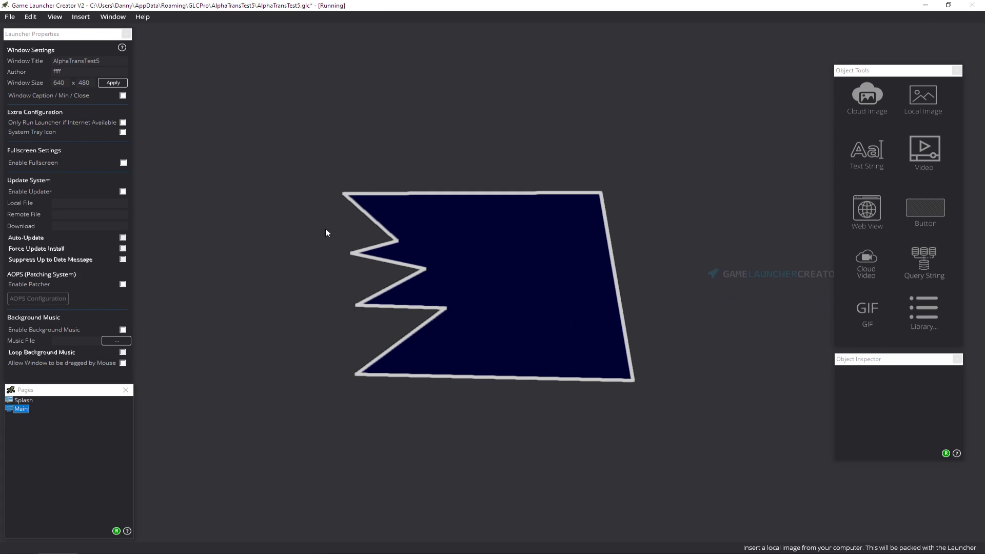
# - Disable the Floating WYSIWYG Editor Window preference and reopen the Main page for editing
pyautogui.click(34, 18)
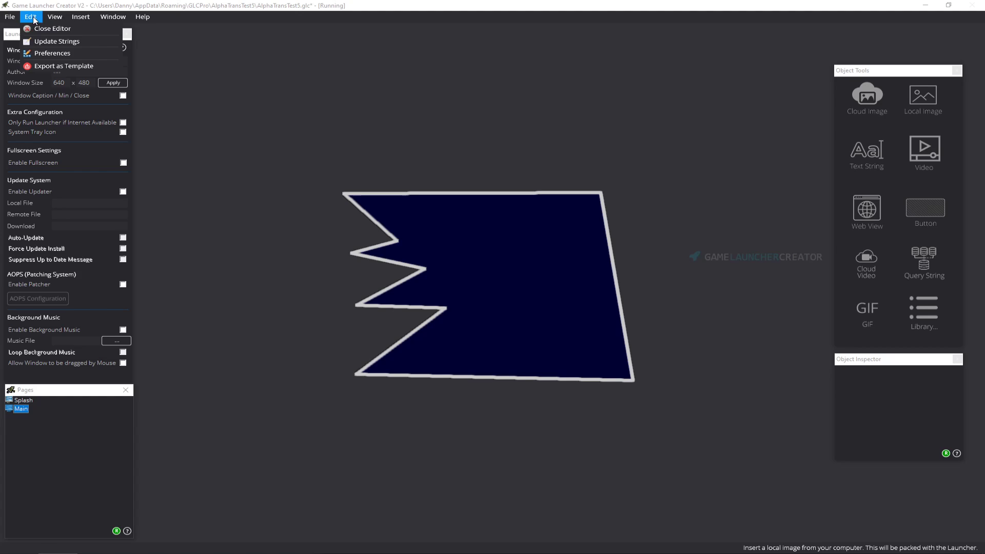
pyautogui.click(46, 53)
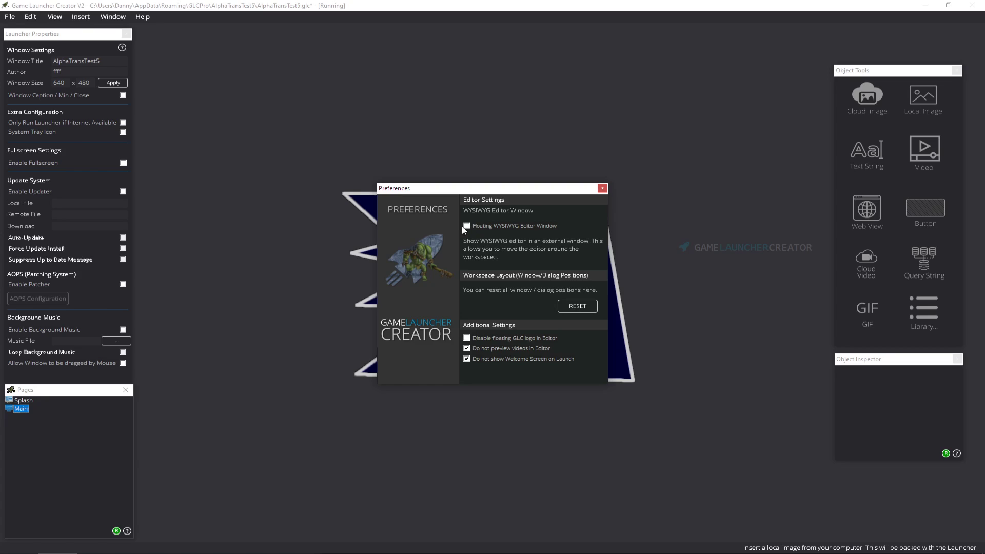
pyautogui.click(603, 188)
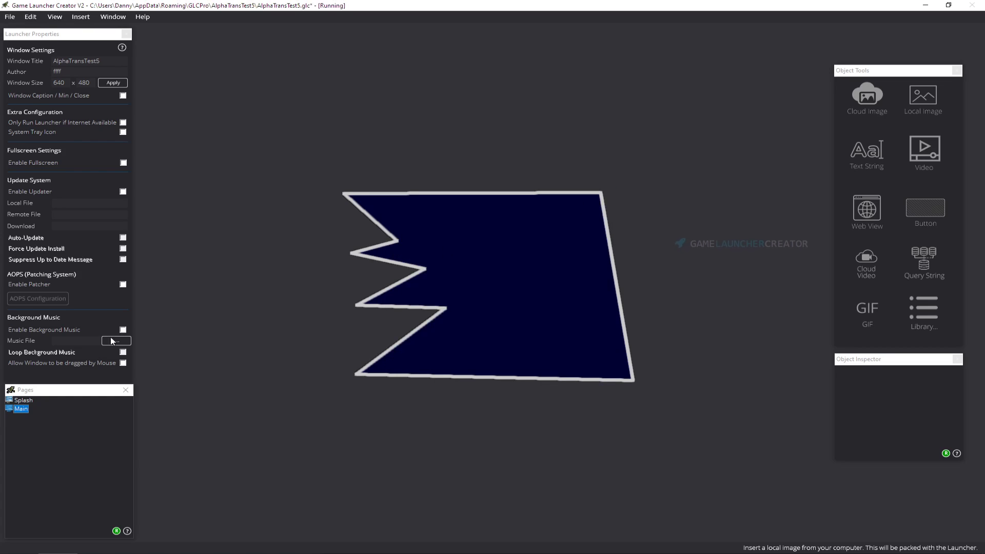
pyautogui.rightClick(25, 393)
pyautogui.click(21, 408)
pyautogui.rightClick(20, 409)
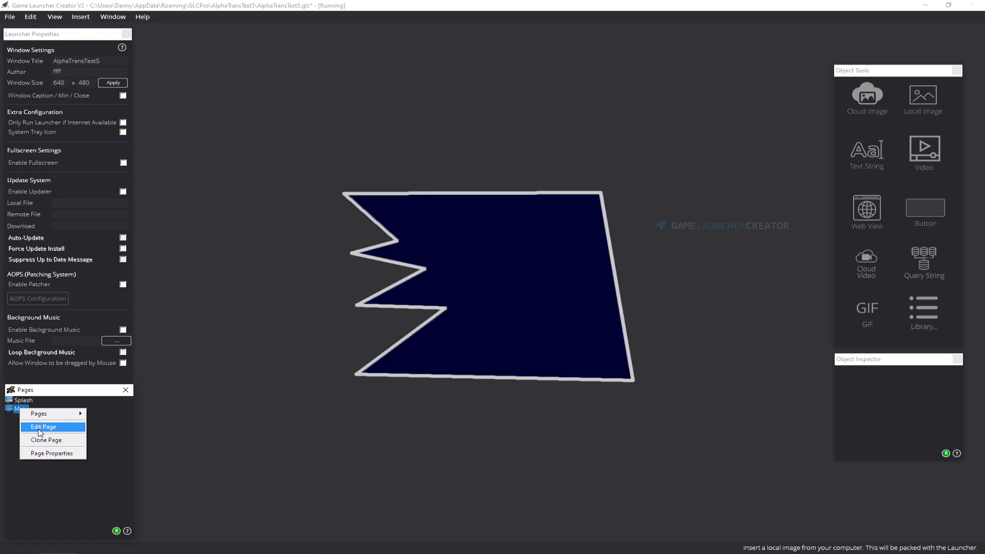
pyautogui.click(41, 430)
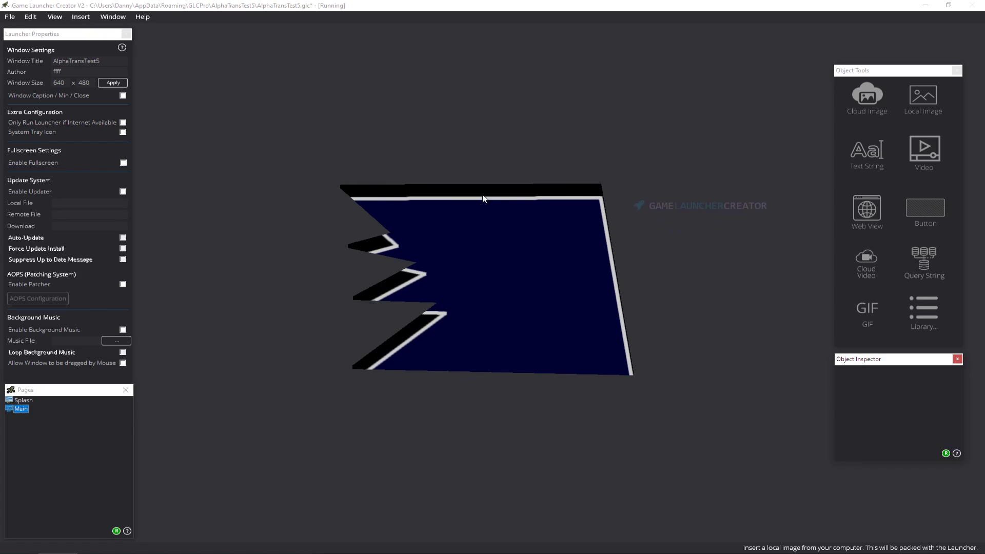
# - Enable the Floating WYSIWYG Editor Window preference again and reload the Main page in the editor
pyautogui.click(30, 16)
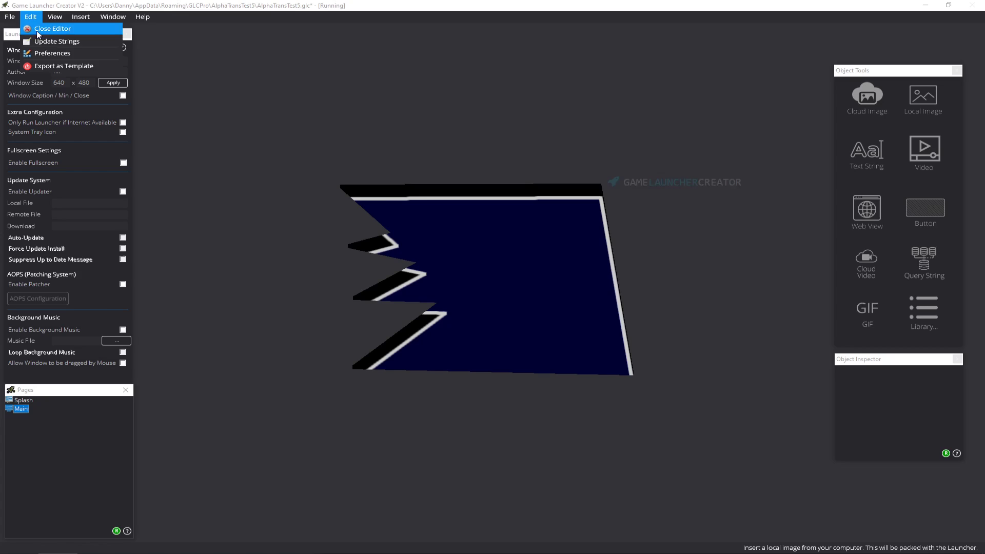
pyautogui.click(42, 56)
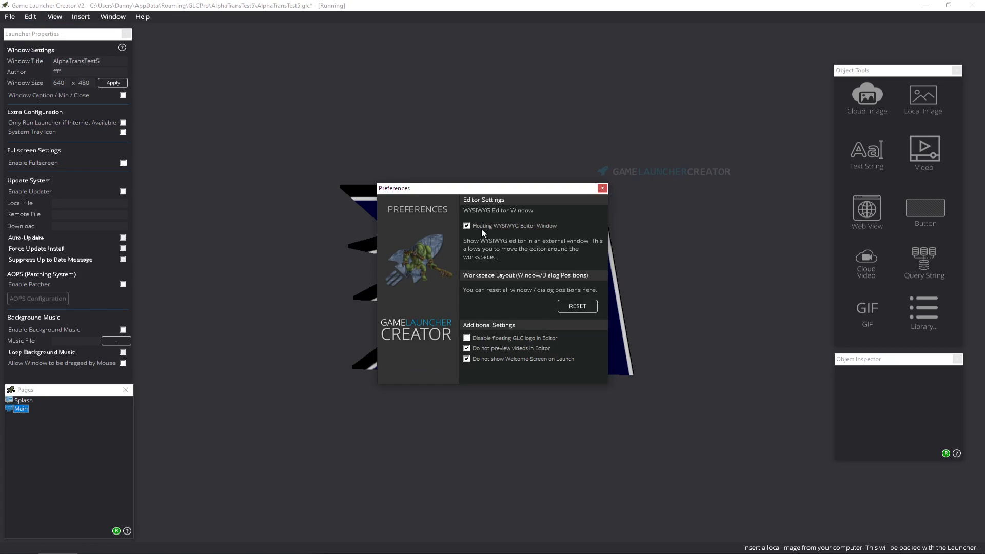
pyautogui.click(602, 188)
pyautogui.rightClick(22, 410)
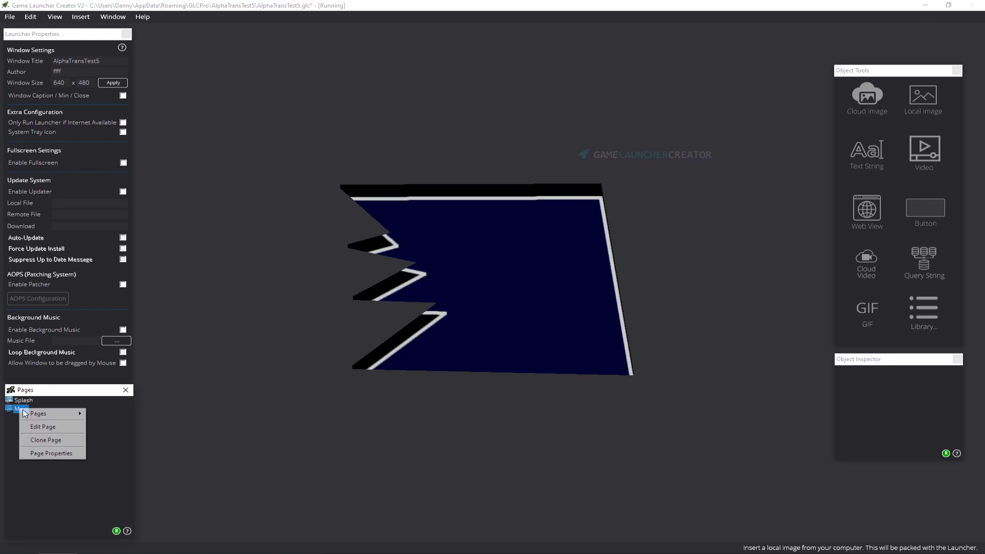
pyautogui.click(43, 427)
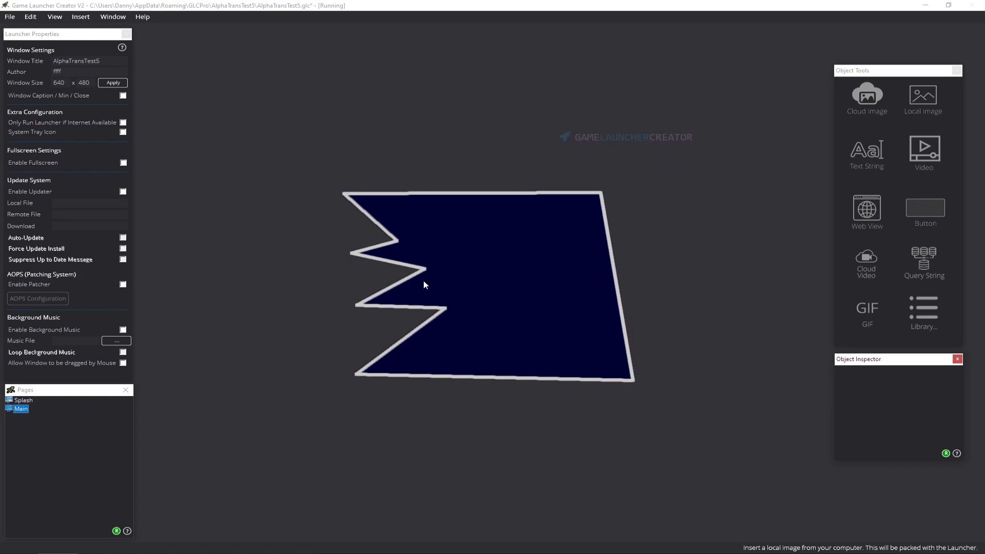
# - Save the project and build the launcher with the filename launcher
pyautogui.click(10, 16)
pyautogui.click(31, 50)
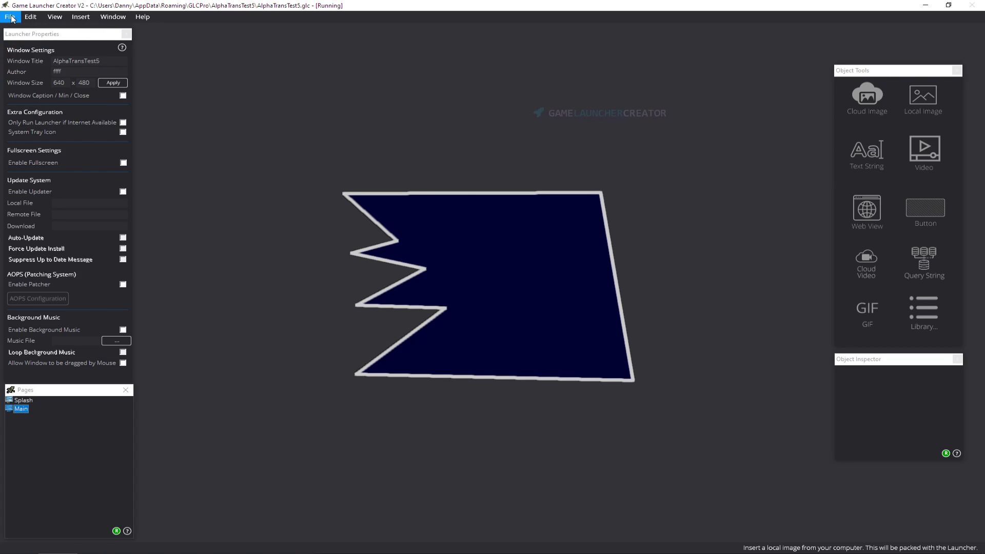
pyautogui.click(11, 17)
pyautogui.click(31, 84)
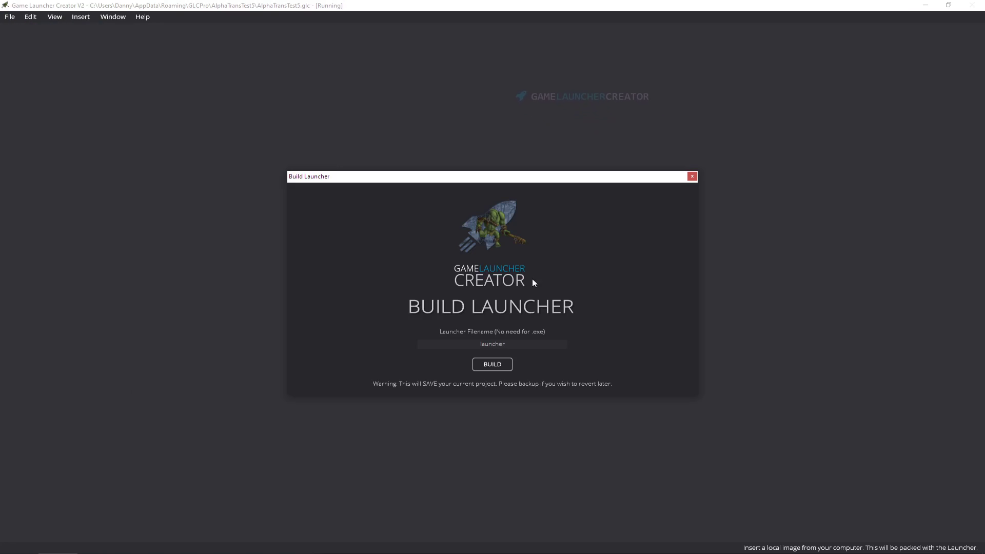
pyautogui.click(490, 366)
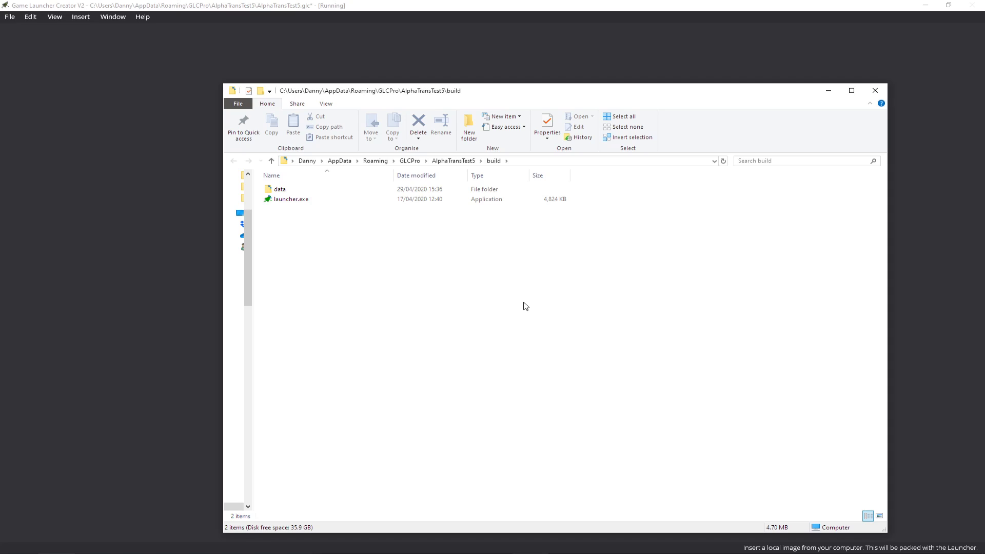
# - Run launcher.exe from the build folder to examine the transparent window's edges, and close it
pyautogui.doubleClick(305, 201)
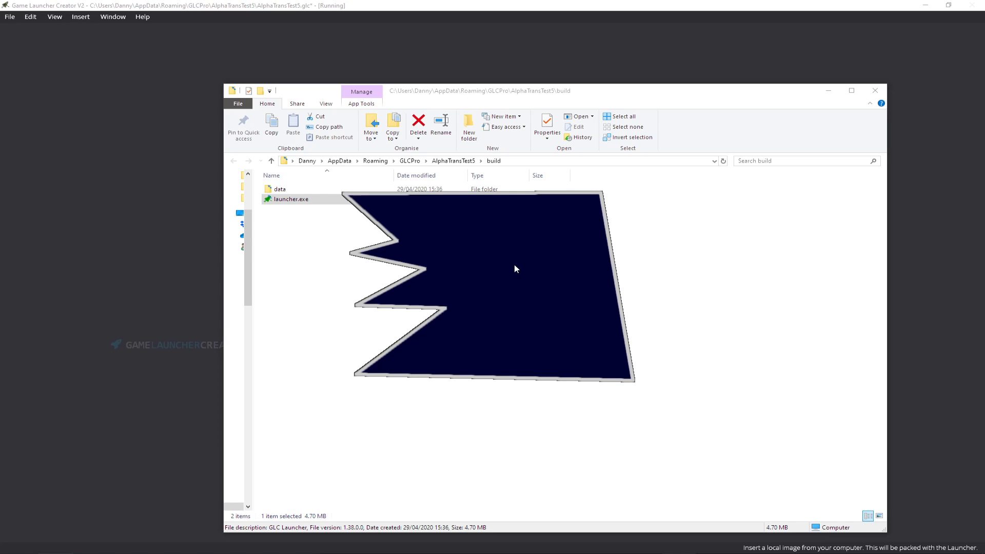
pyautogui.hotkey('alt', 'F4')
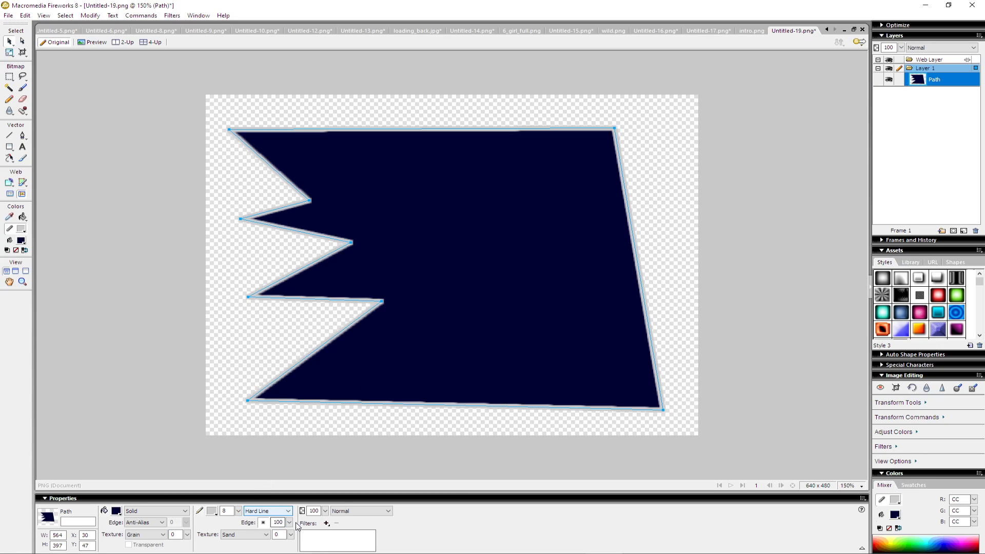
# - Back in Fireworks, set the jagged path's stroke edge softness to 0 and delete the path
pyautogui.moveTo(292, 523); pyautogui.dragTo(288, 455)
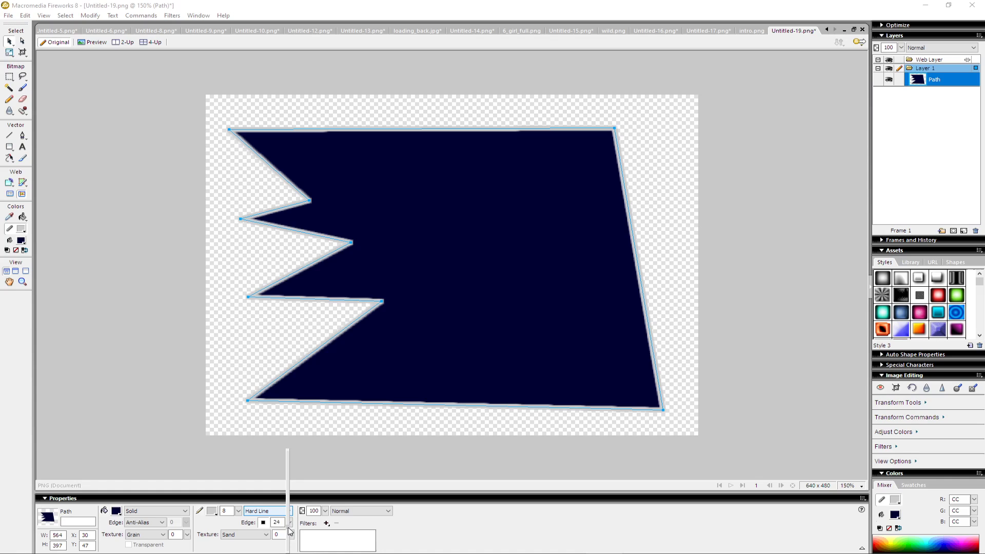
pyautogui.moveTo(288, 552); pyautogui.dragTo(288, 553)
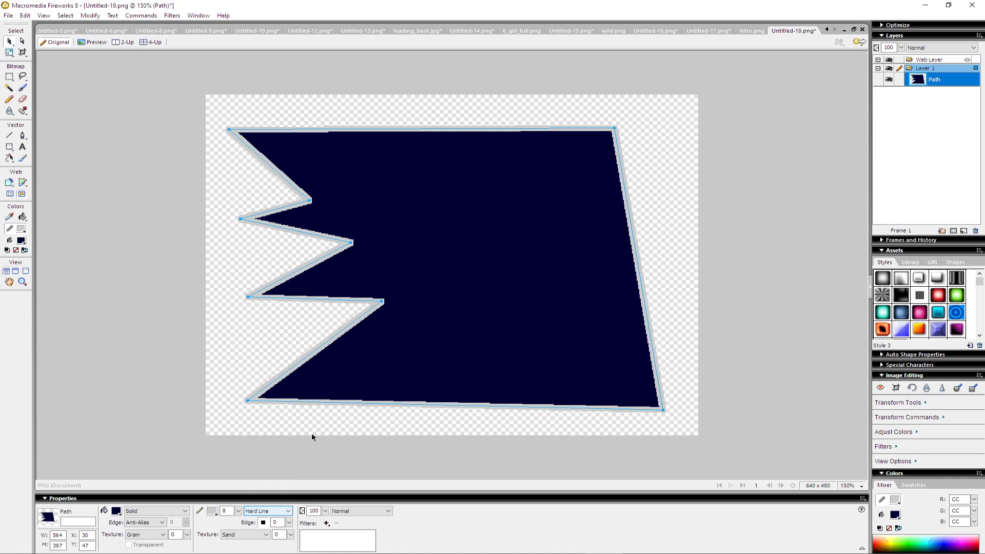
pyautogui.press('Delete')
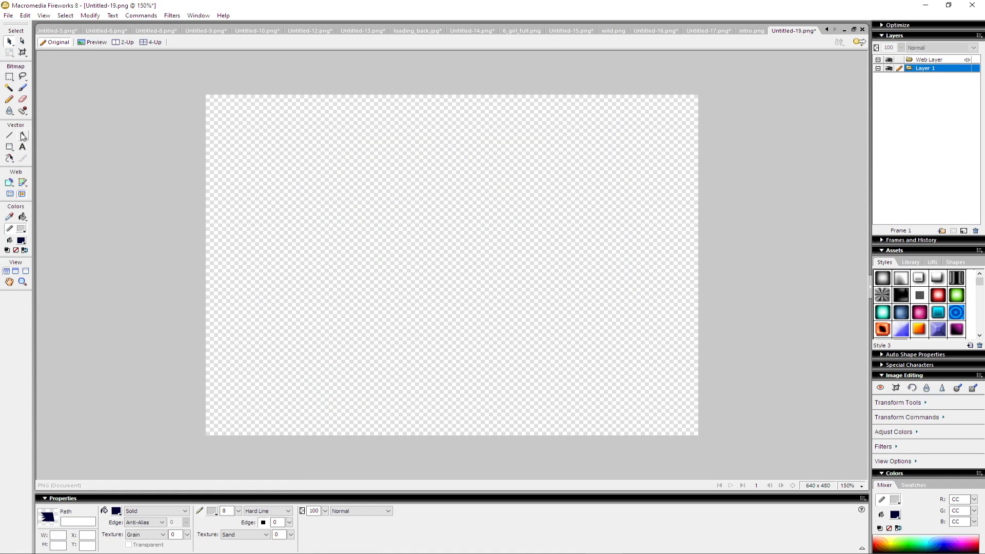
# - Draw a rectangle of about 576 by 431 px on the empty canvas, with stroke colour #333333 and fill colour #0066CC
pyautogui.click(10, 148)
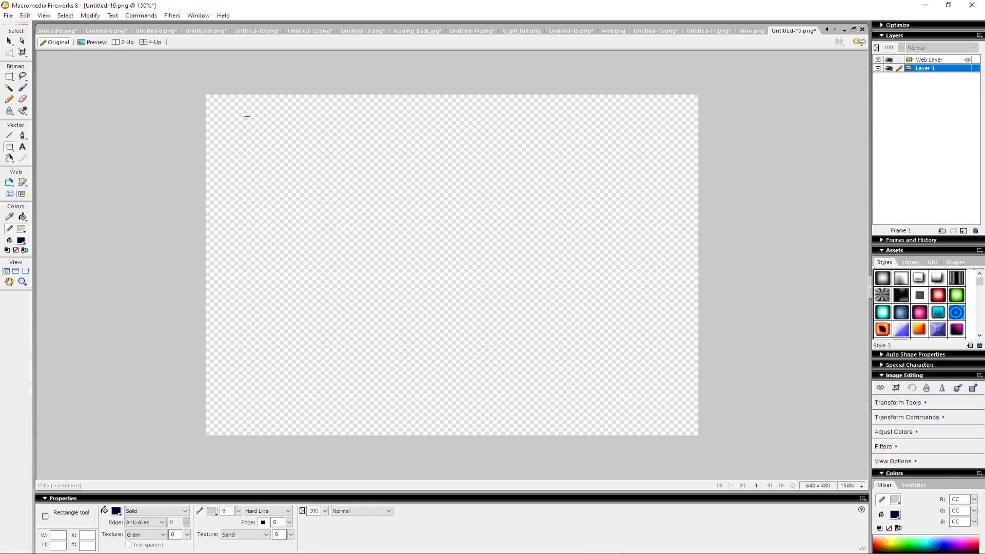
pyautogui.moveTo(229, 111); pyautogui.dragTo(673, 417)
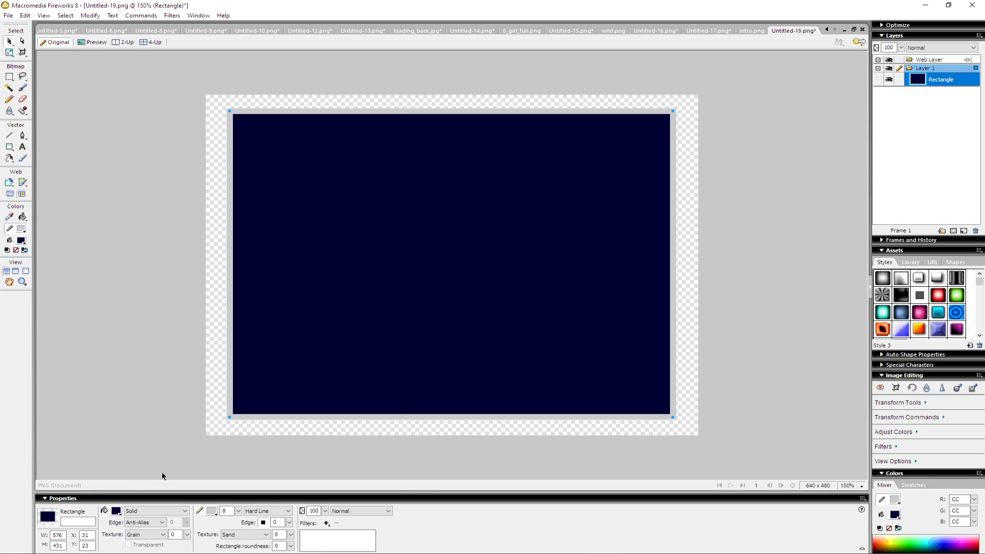
pyautogui.click(122, 509)
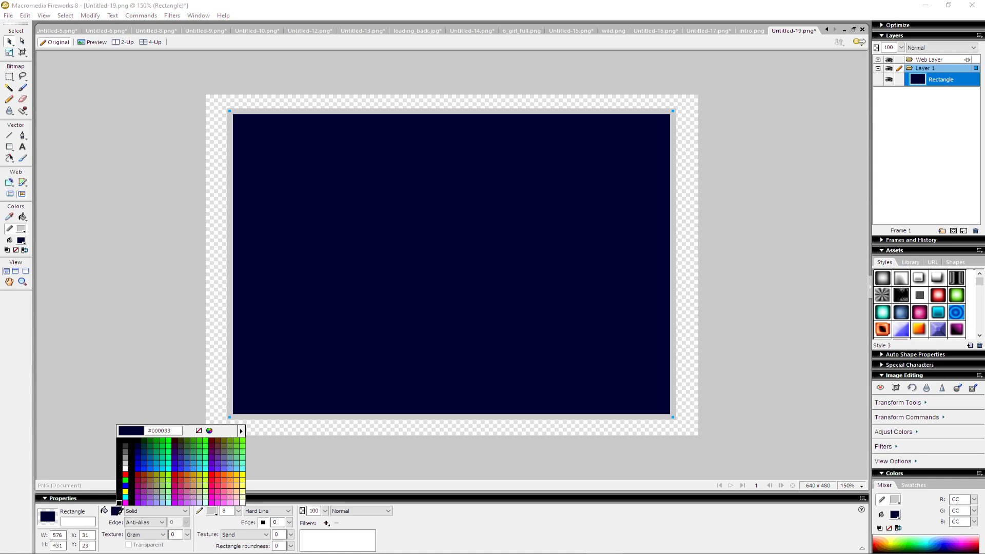
pyautogui.click(120, 510)
pyautogui.click(212, 511)
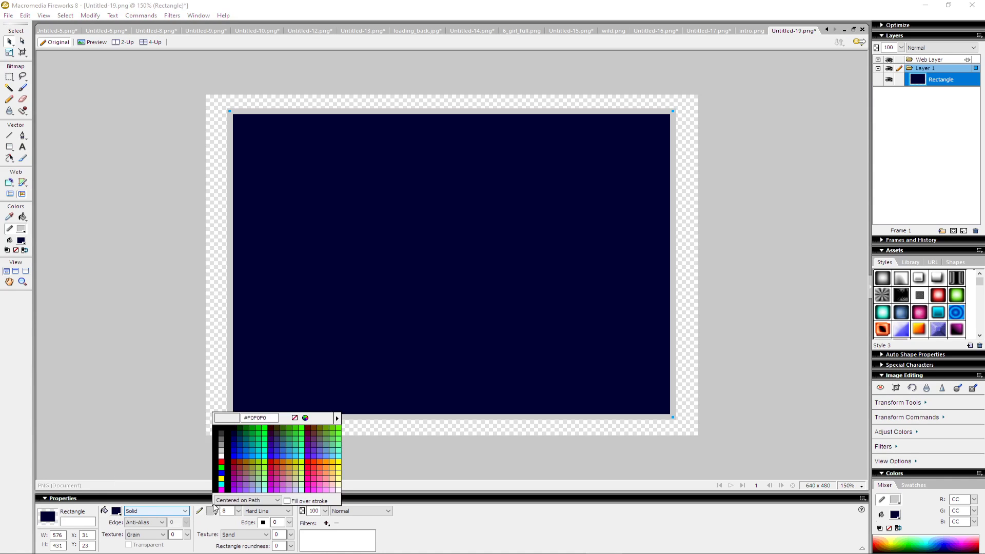
pyautogui.click(222, 434)
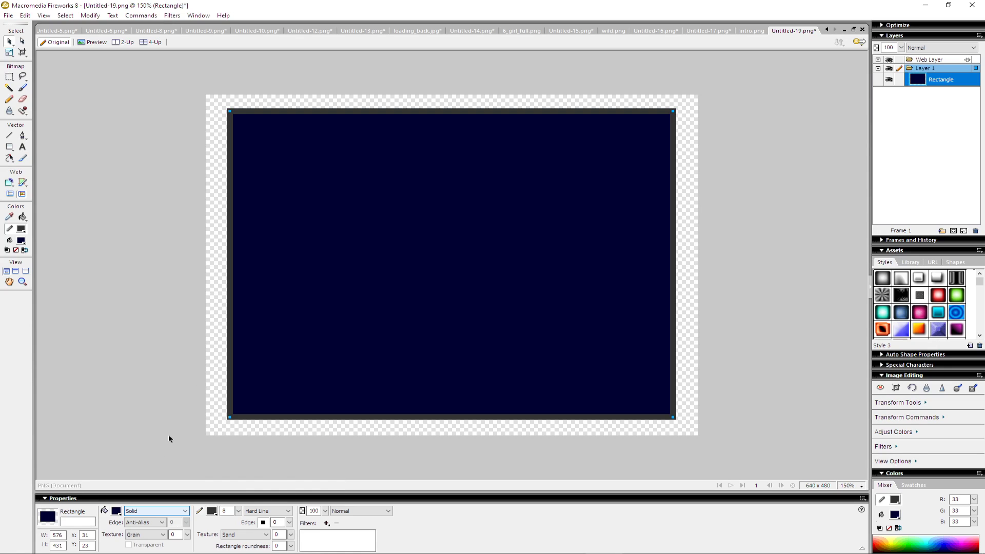
pyautogui.click(116, 510)
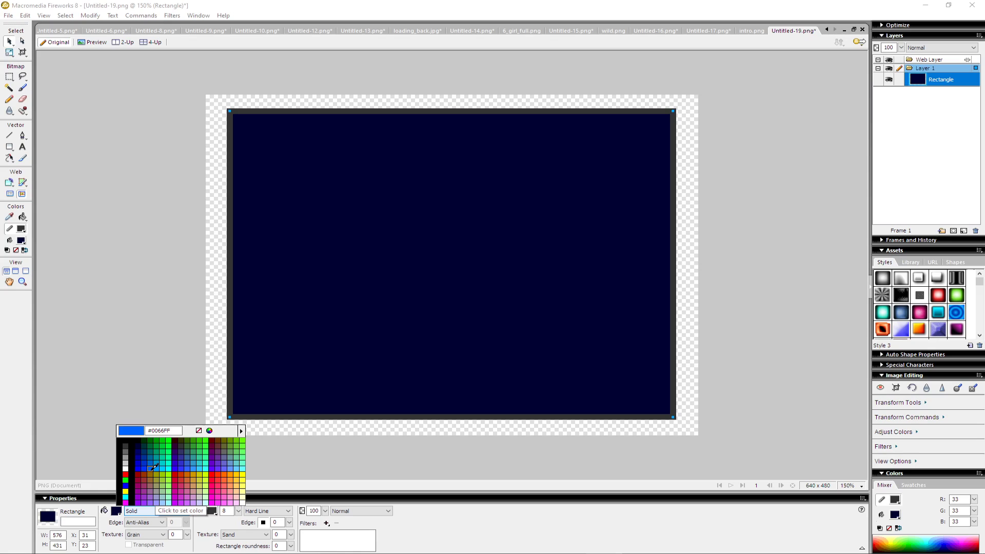
pyautogui.click(151, 465)
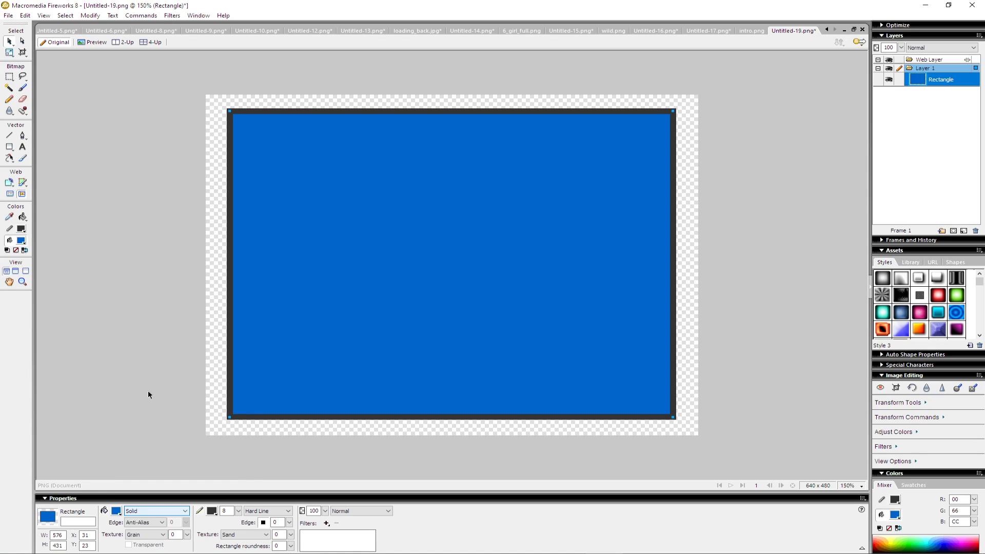
# - Export the image as PNG 32 to the trans folder, overwriting frame.png
pyautogui.click(149, 392)
pyautogui.hotkey('ctrl', 'shift', 'x')
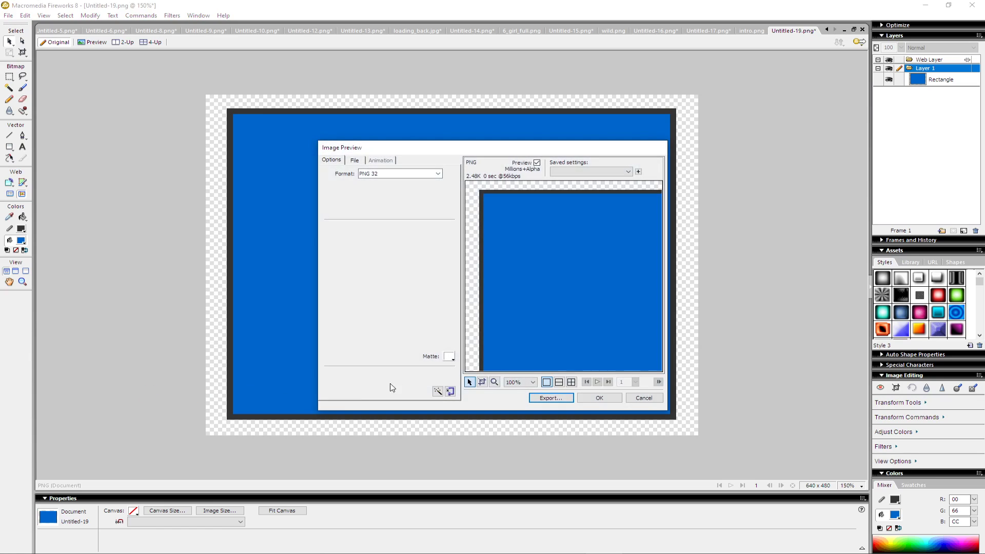
pyautogui.click(567, 398)
pyautogui.doubleClick(377, 210)
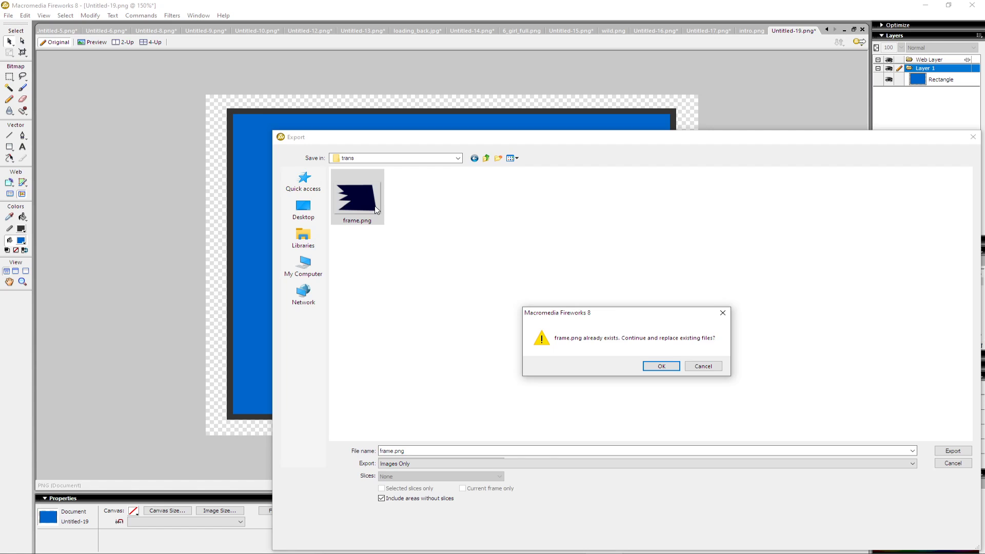
pyautogui.click(675, 367)
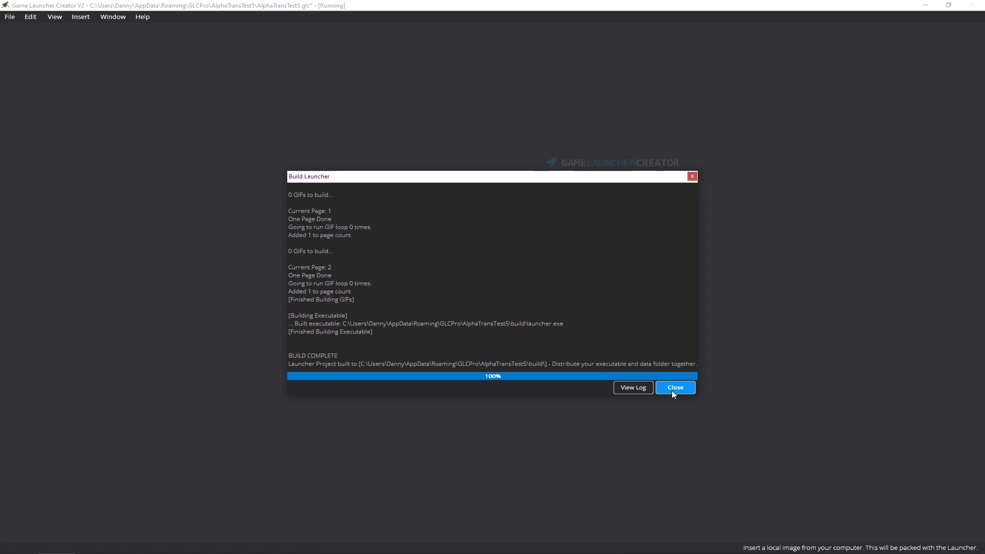
# - In Game Launcher Creator, dismiss the finished build log and open the Main page for editing
pyautogui.click(673, 388)
pyautogui.rightClick(19, 409)
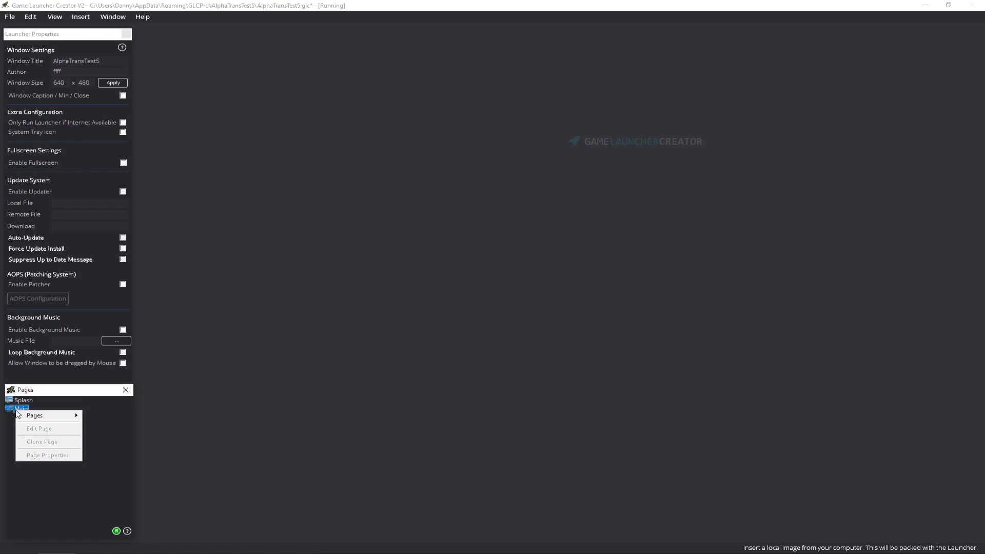
pyautogui.click(33, 429)
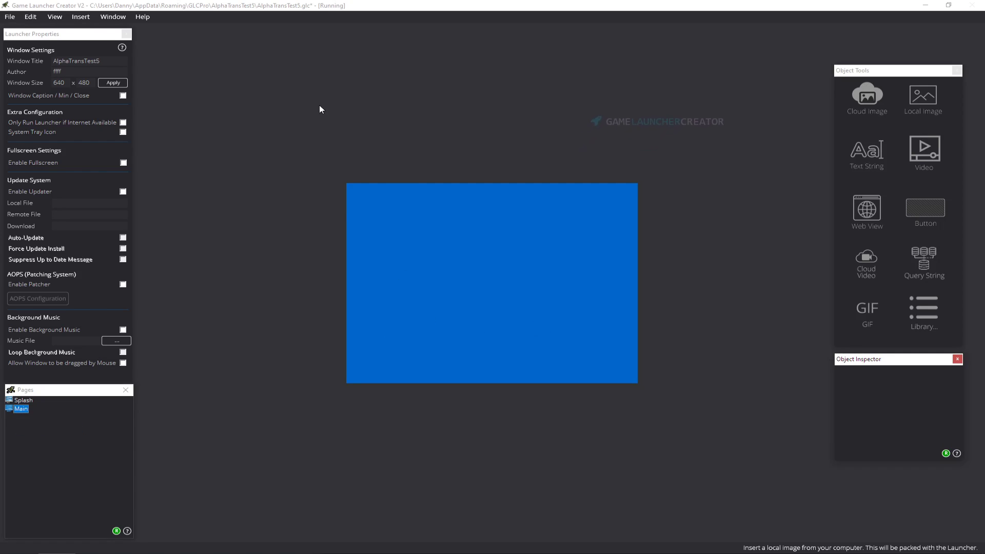
# - Enable Allow Window to be dragged by Mouse in the launcher properties and save the project
pyautogui.click(123, 363)
pyautogui.click(10, 17)
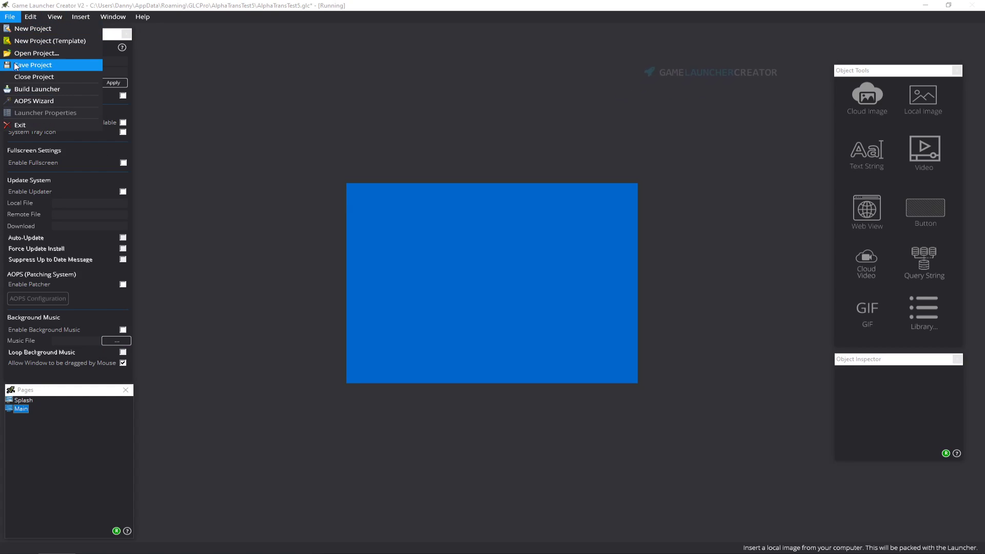
pyautogui.click(15, 65)
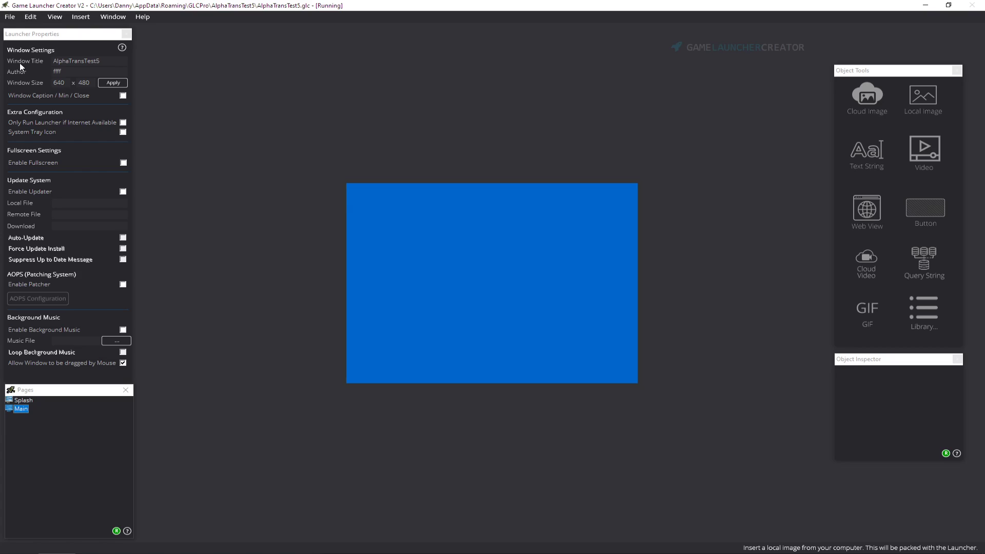
# - Build the launcher from the saved project
pyautogui.click(9, 16)
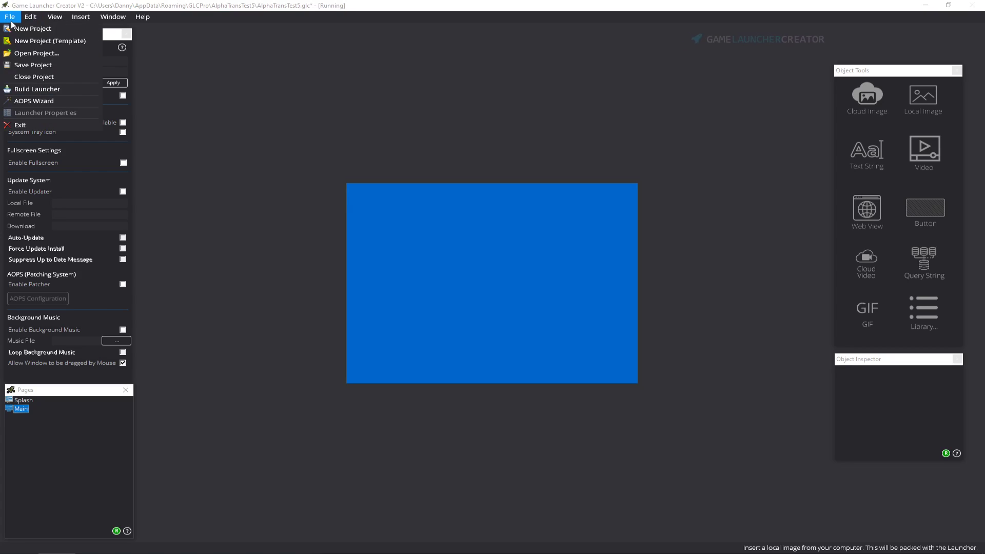
pyautogui.click(44, 91)
pyautogui.click(492, 364)
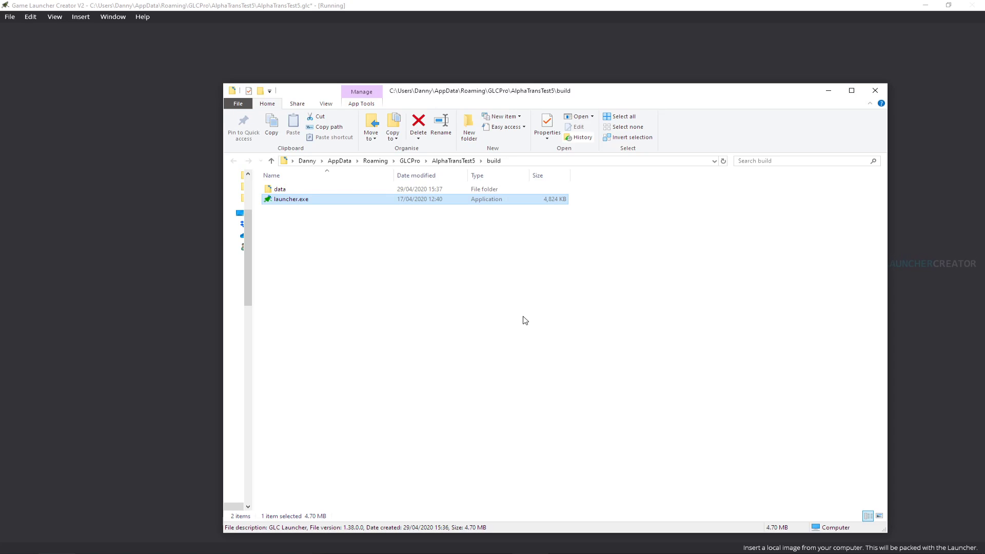
# - Run launcher.exe from the build folder, test moving its window with the mouse, and close the launcher and build log
pyautogui.click(343, 241)
pyautogui.doubleClick(305, 199)
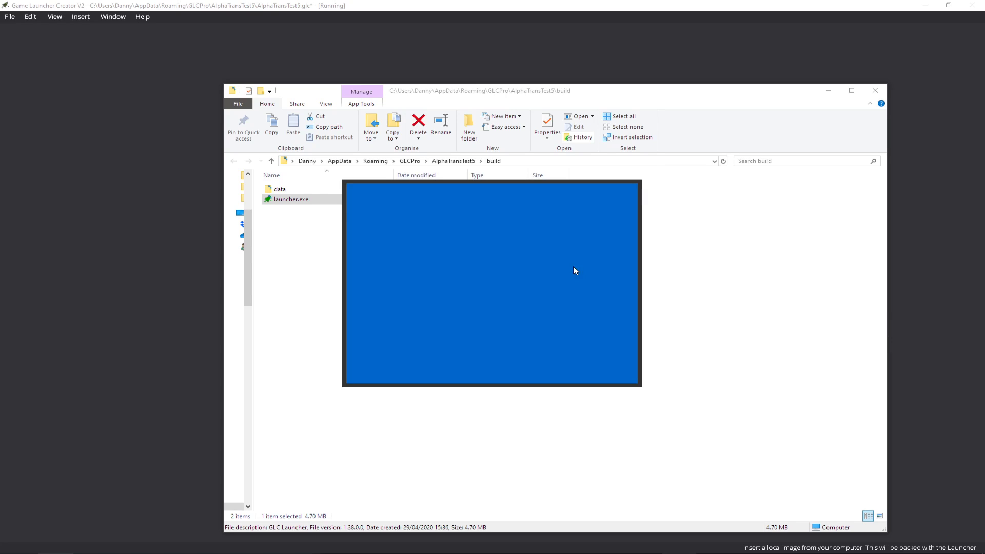
pyautogui.moveTo(565, 284); pyautogui.dragTo(592, 285)
pyautogui.hotkey('alt', 'F4')
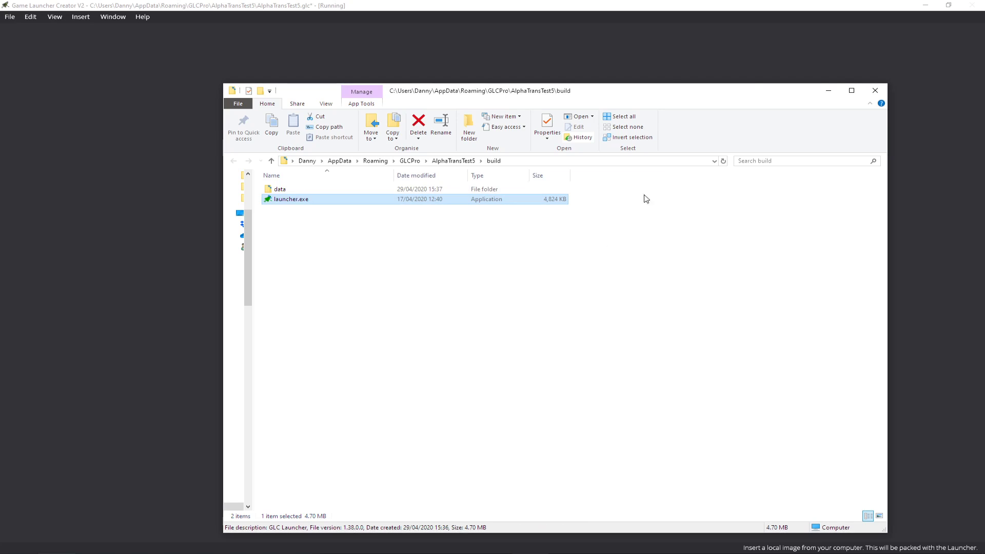
pyautogui.click(829, 95)
pyautogui.click(682, 388)
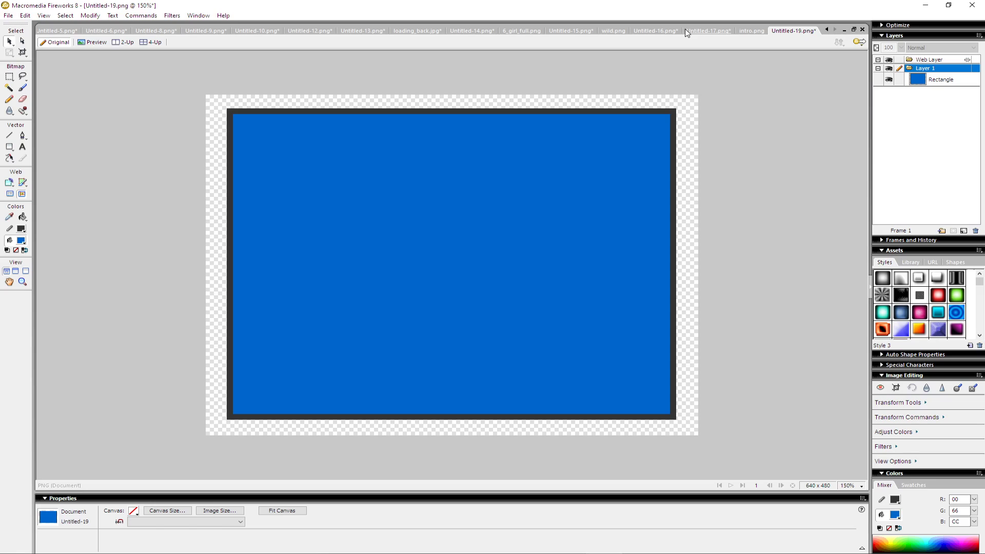
# - In Fireworks, copy the character bitmap from 6_girl_full.png and paste it into Untitled-19.png without resampling
pyautogui.click(656, 31)
pyautogui.click(458, 239)
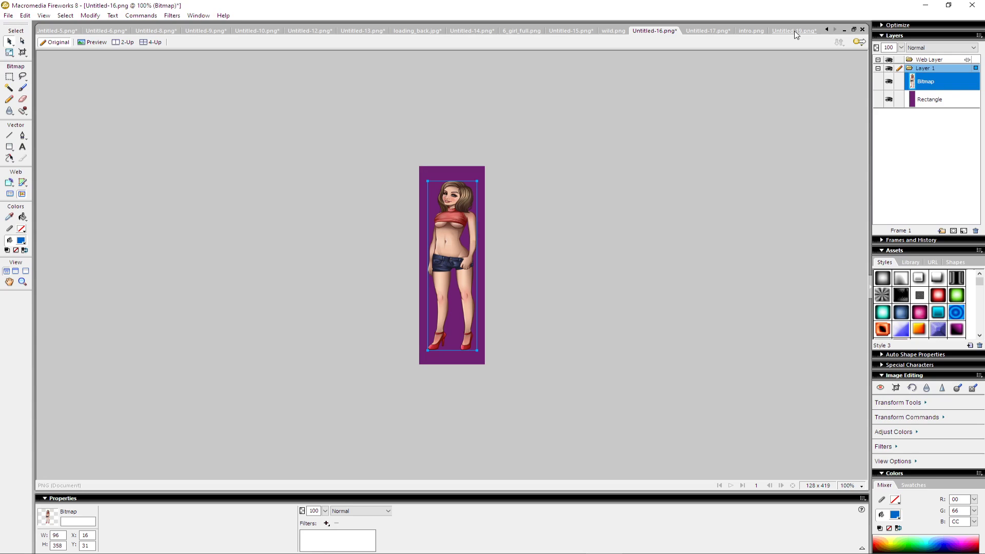
pyautogui.click(570, 31)
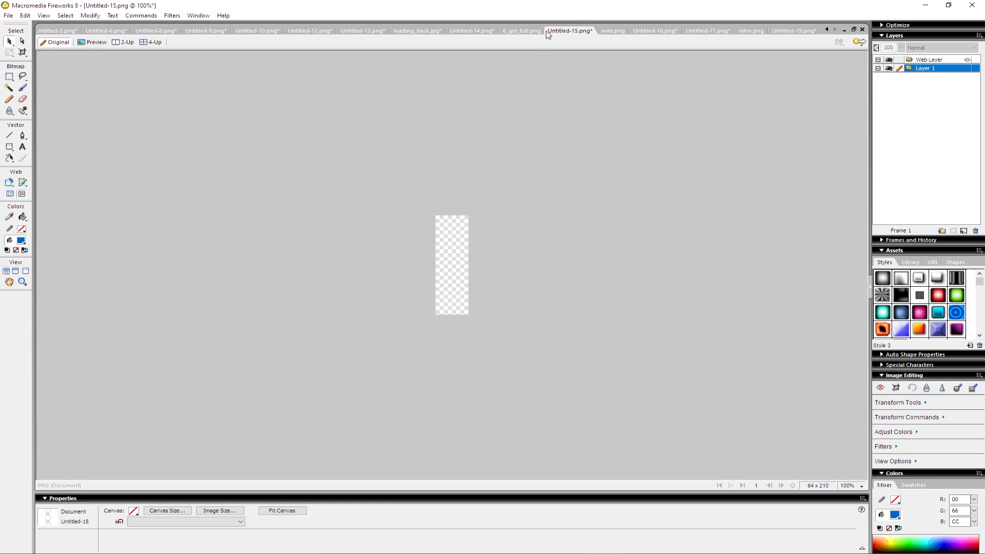
pyautogui.click(521, 31)
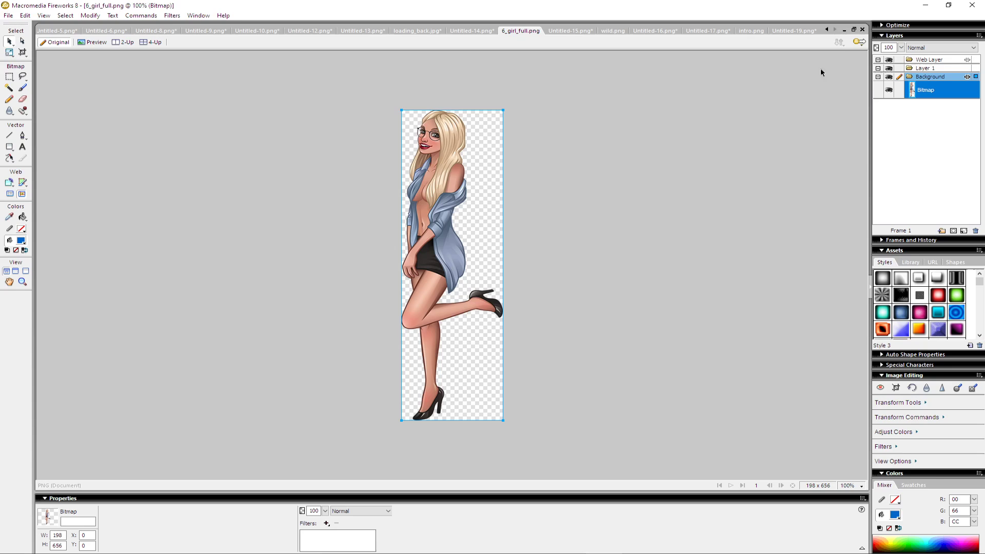
pyautogui.click(805, 30)
pyautogui.hotkey('ctrl', 'v')
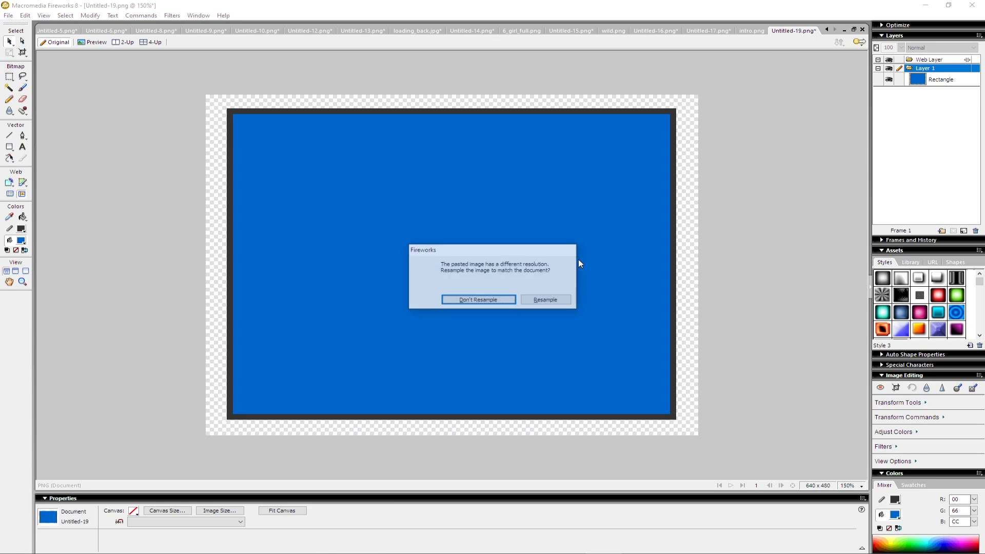
pyautogui.click(478, 300)
# - Scale the pasted character bitmap down to about 117 by 345 px and place it over the blue rectangle's right edge
pyautogui.moveTo(272, 226); pyautogui.dragTo(574, 233)
pyautogui.moveTo(565, 301); pyautogui.dragTo(520, 209)
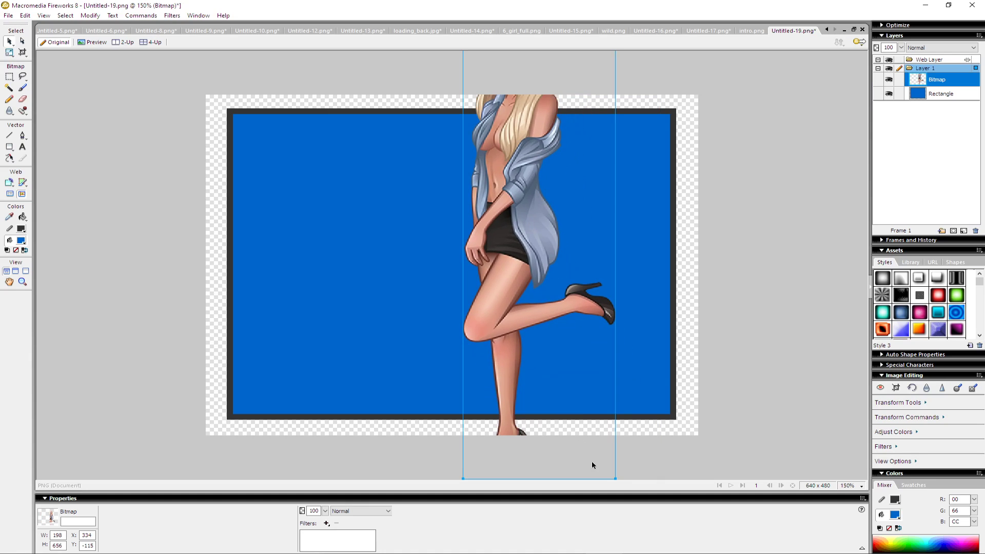
pyautogui.moveTo(616, 479); pyautogui.dragTo(593, 300)
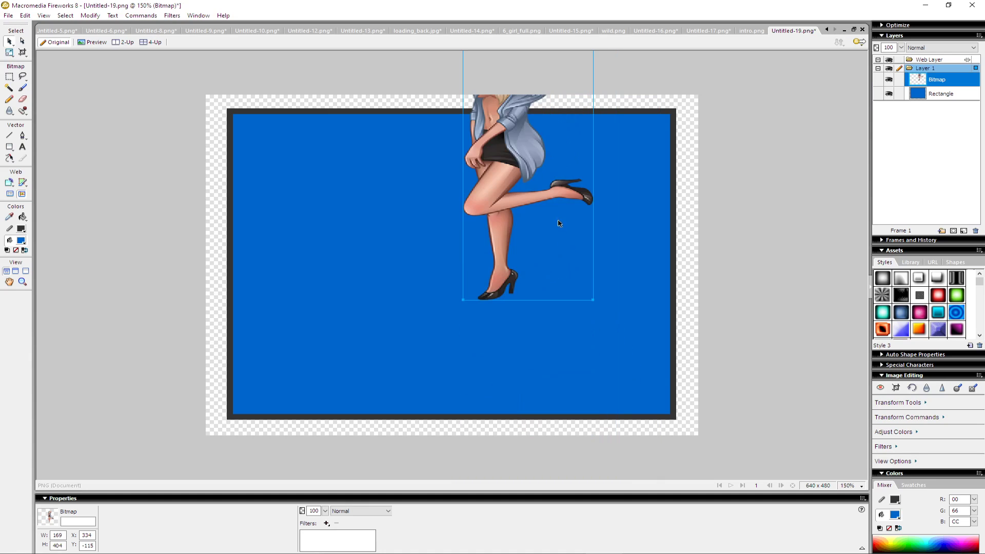
pyautogui.moveTo(531, 187); pyautogui.dragTo(562, 265)
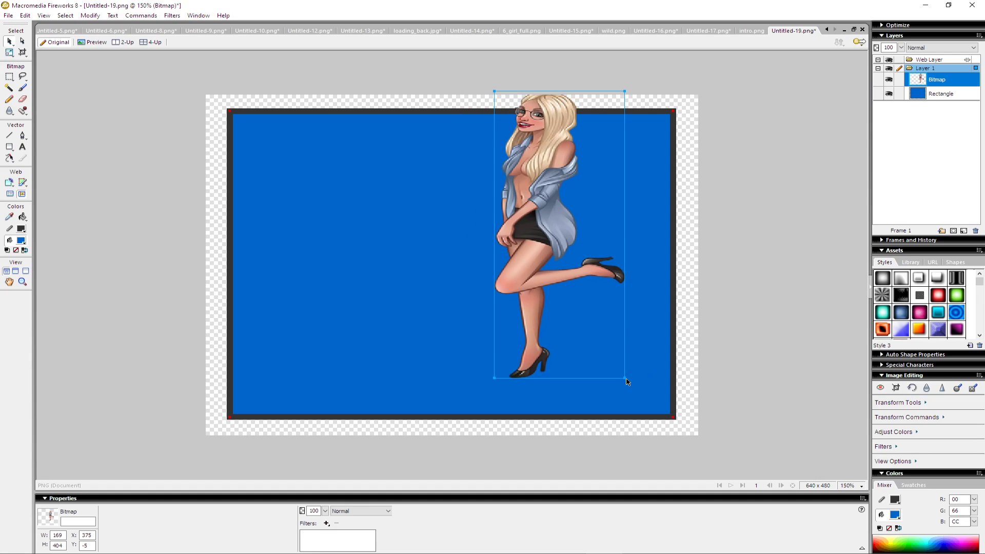
pyautogui.click(627, 383)
pyautogui.click(580, 324)
pyautogui.moveTo(627, 381); pyautogui.dragTo(585, 336)
pyautogui.moveTo(540, 225); pyautogui.dragTo(650, 275)
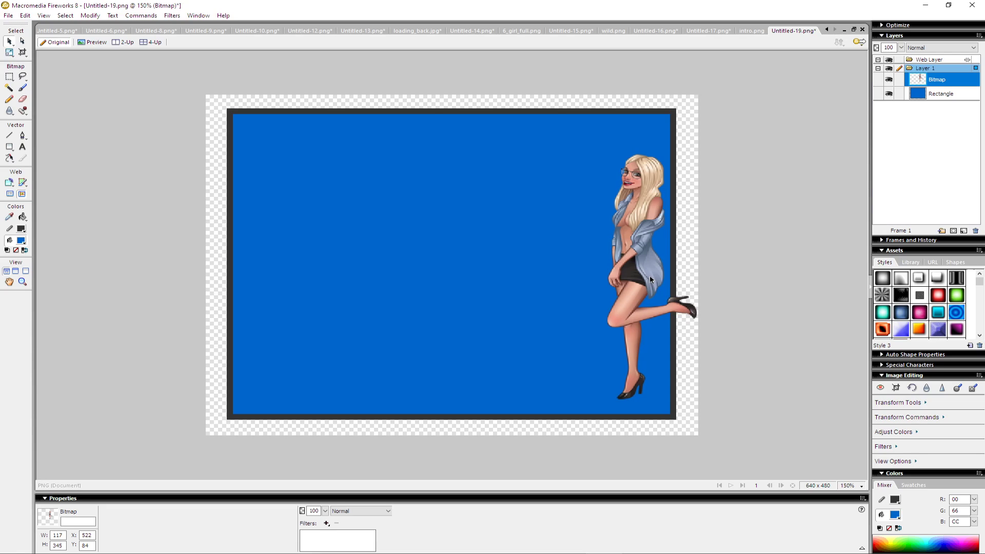
# - Shrink the blue rectangle within the canvas and move the character bitmap over its right edge, at about X 474, Y 70
pyautogui.click(597, 406)
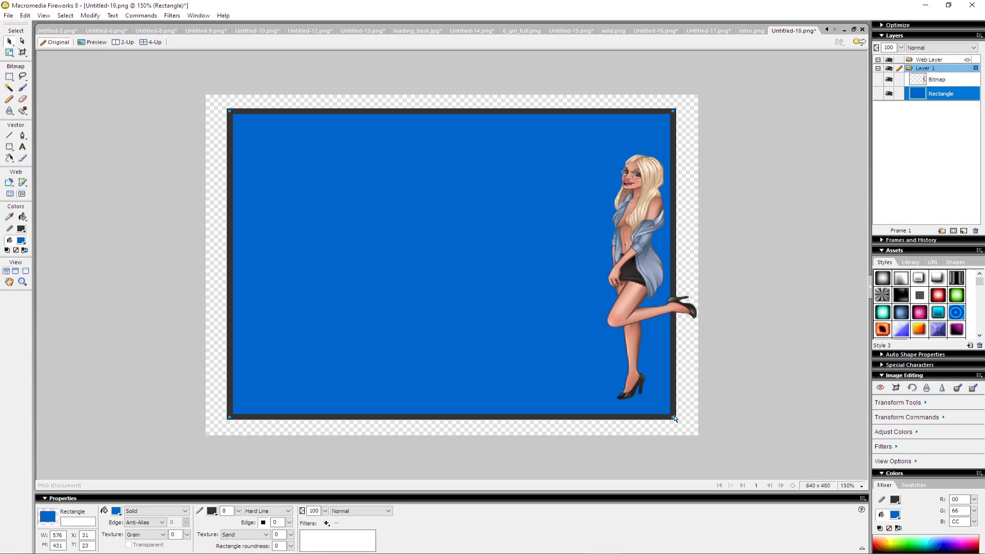
pyautogui.moveTo(674, 417); pyautogui.dragTo(534, 312)
pyautogui.moveTo(654, 302); pyautogui.dragTo(599, 275)
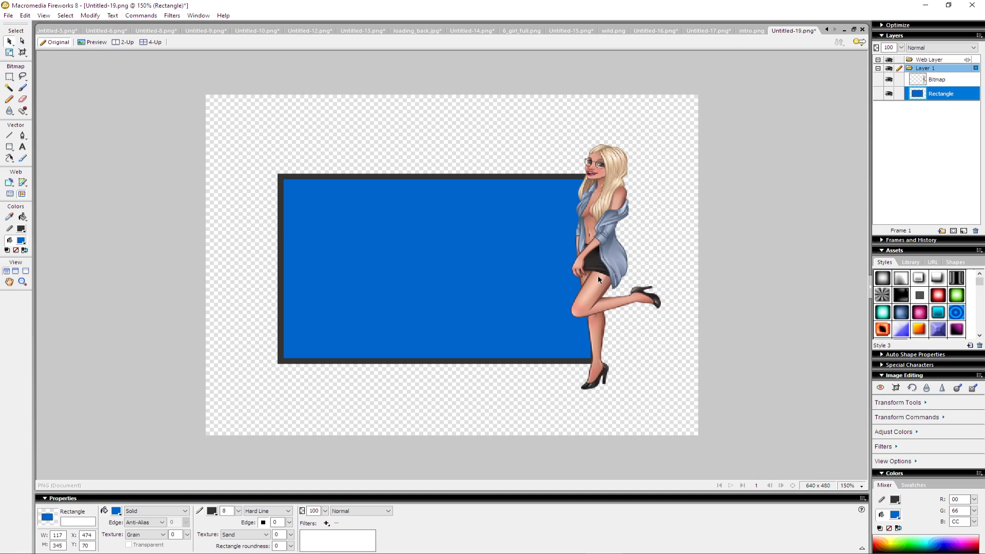
pyautogui.click(598, 275)
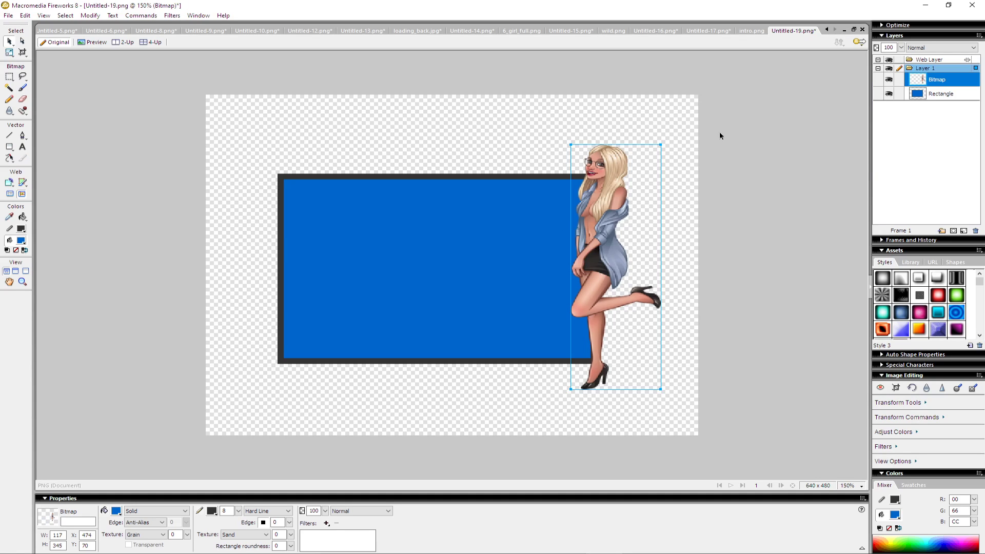
# - Export the rectangle and character composition as PNG 32, replacing frame.png in the trans folder
pyautogui.click(707, 307)
pyautogui.hotkey('ctrl', 'shift', 'x')
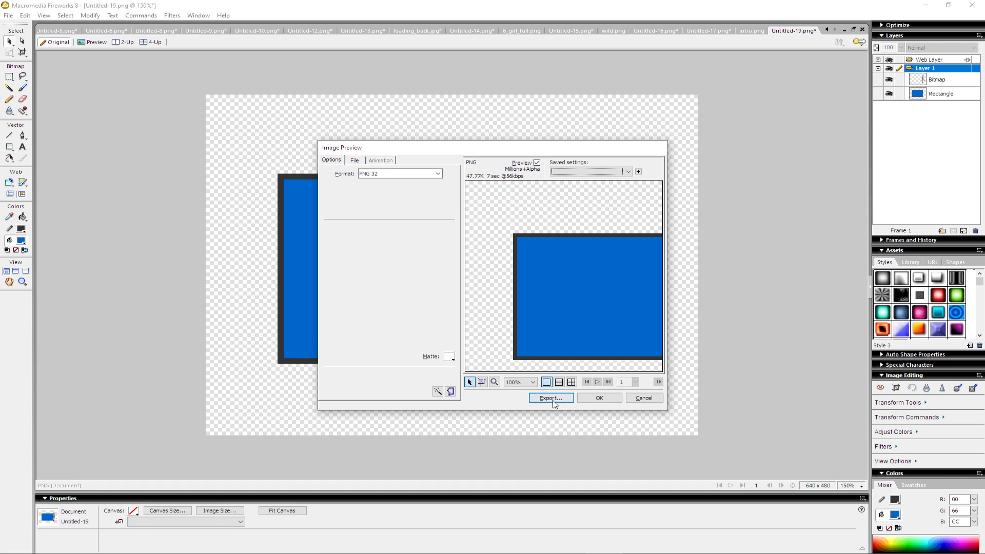
pyautogui.click(554, 403)
pyautogui.doubleClick(367, 198)
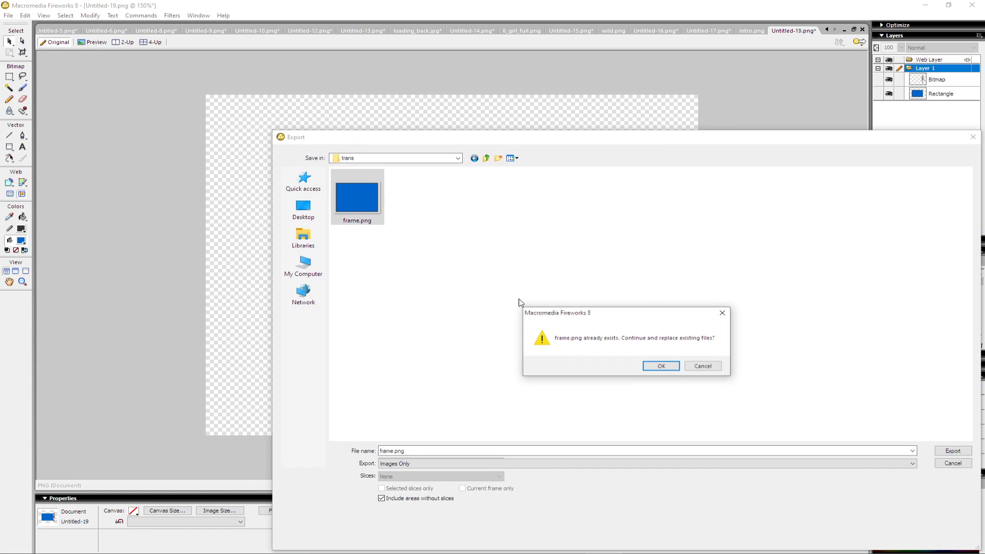
pyautogui.click(656, 365)
# - Switch to Game Launcher Creator and reload the Main page in the editor with the updated frame image
pyautogui.click(65, 551)
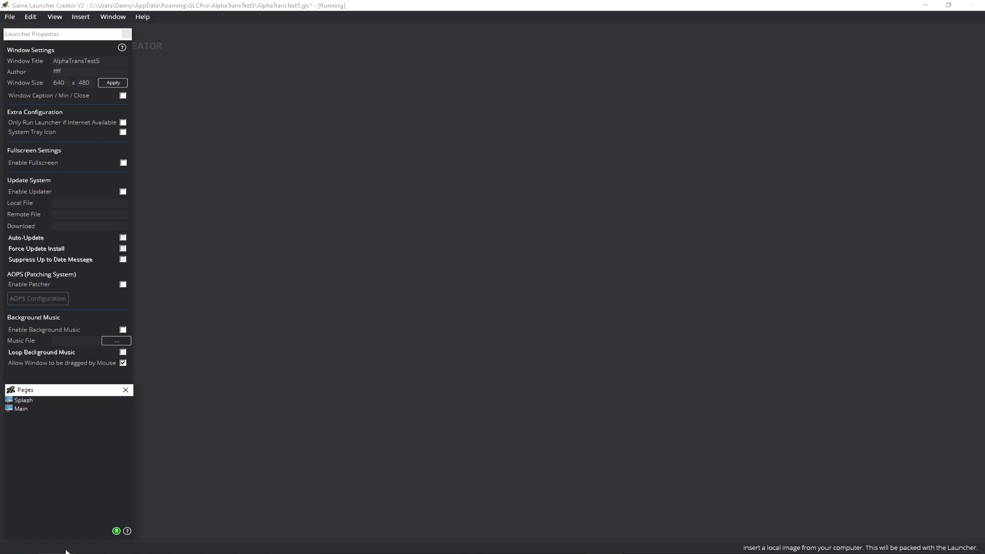
pyautogui.rightClick(23, 410)
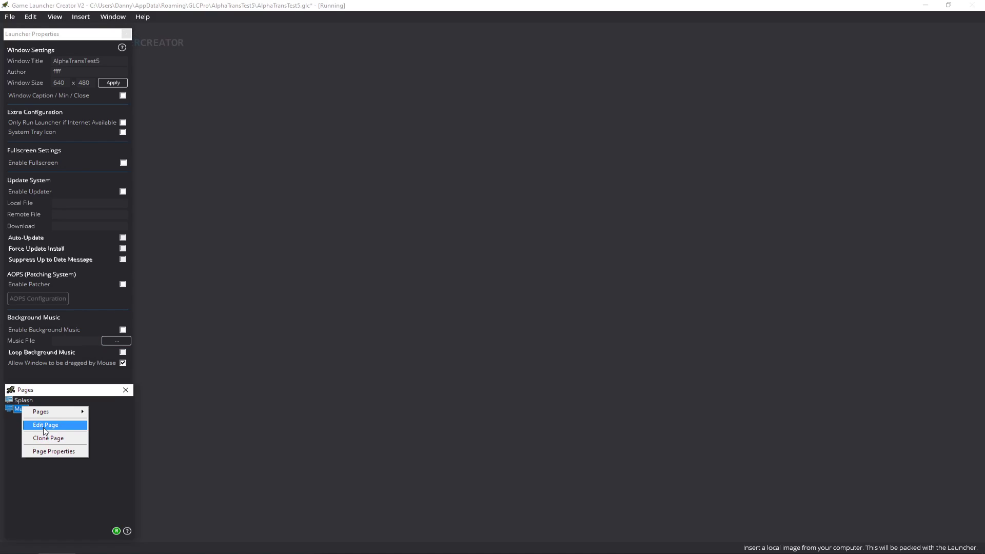
pyautogui.click(46, 426)
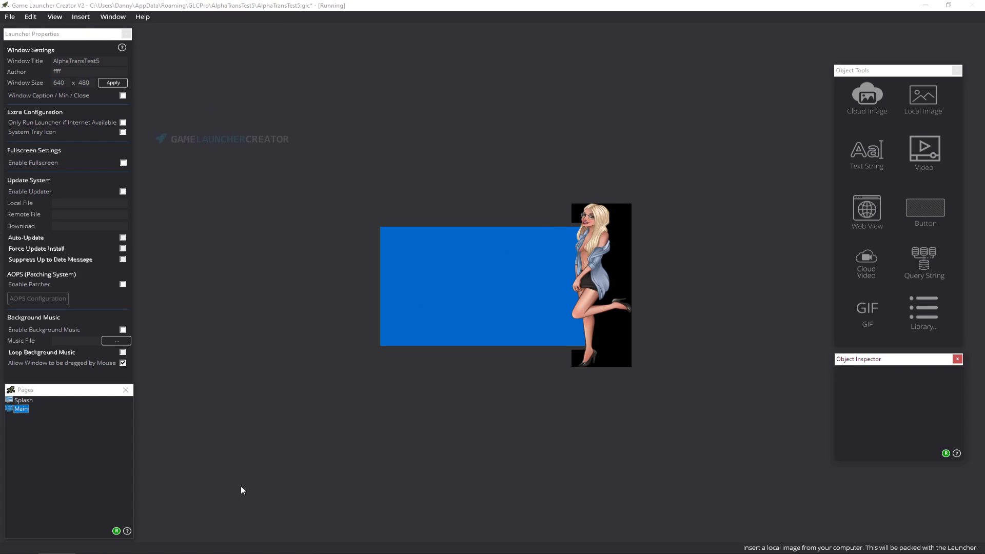
# - Switch to Fireworks and set the document's canvas colour to black (#000000) behind the rectangle and character
pyautogui.hotkey('alt', 'Tab')
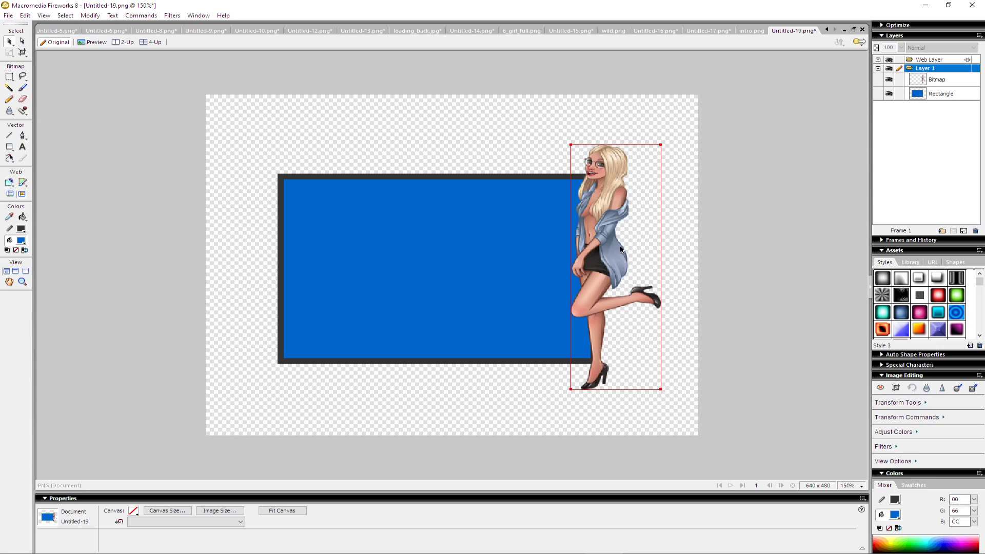
pyautogui.click(133, 511)
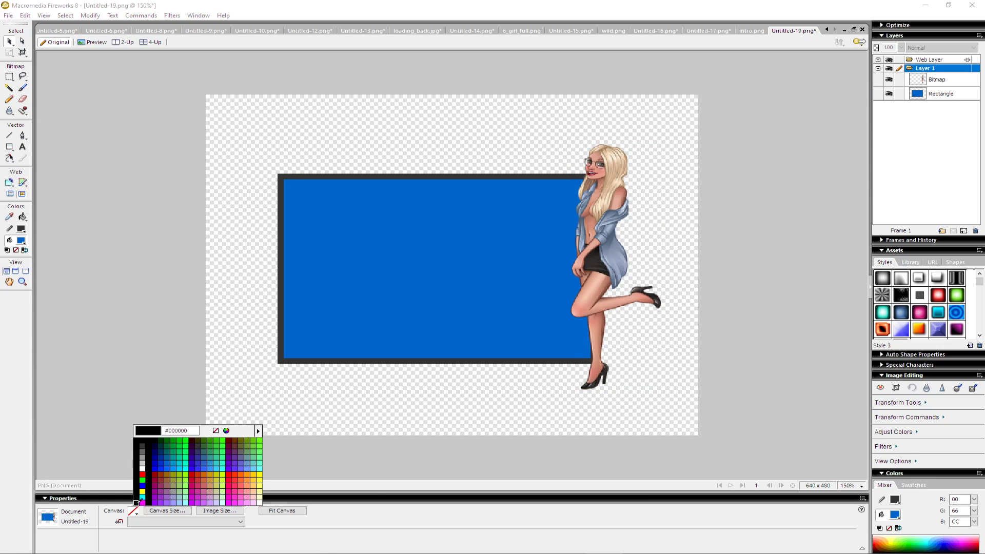
pyautogui.click(136, 485)
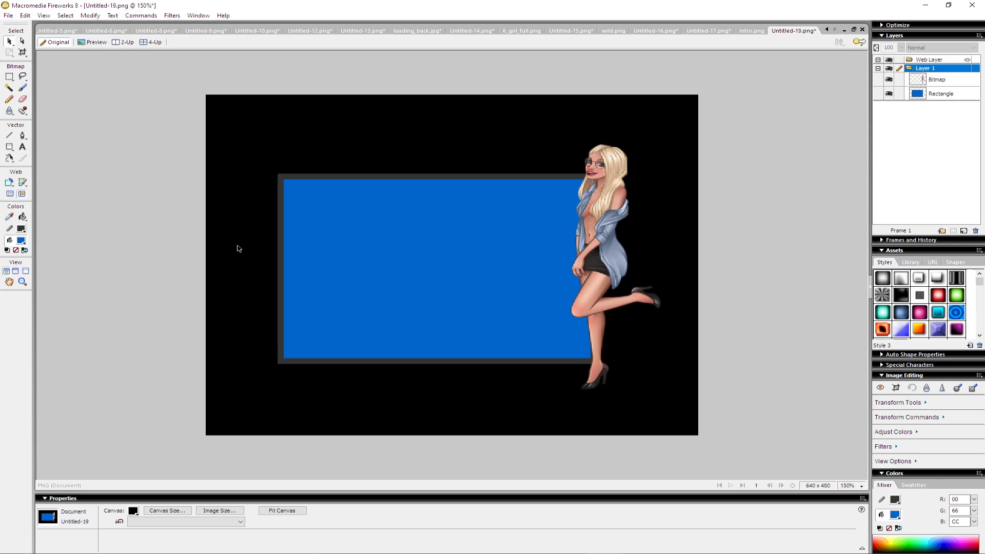
# - Export the black-canvas composition as PNG 24, replacing frame.png in the trans folder
pyautogui.hotkey('ctrl', 'shift', 'x')
pyautogui.click(383, 174)
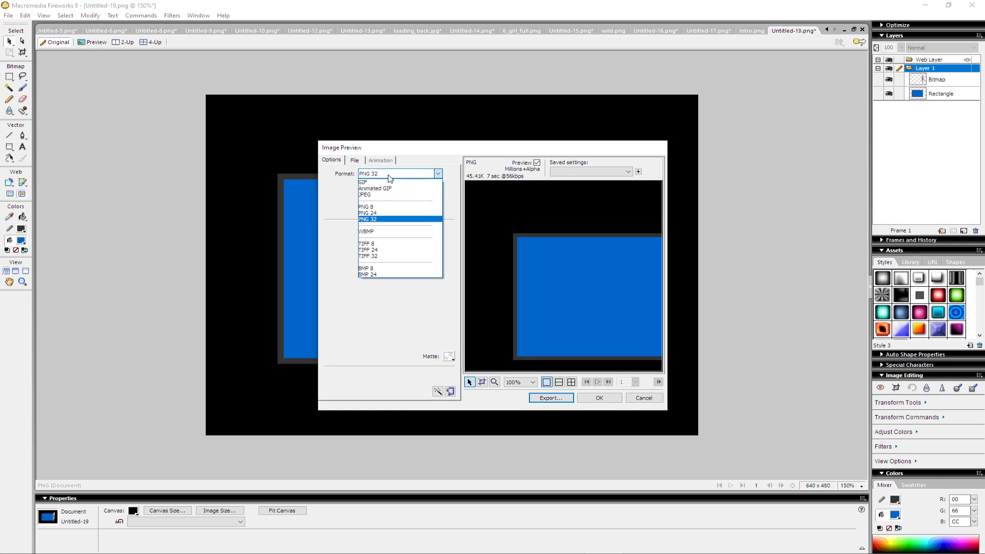
pyautogui.click(389, 216)
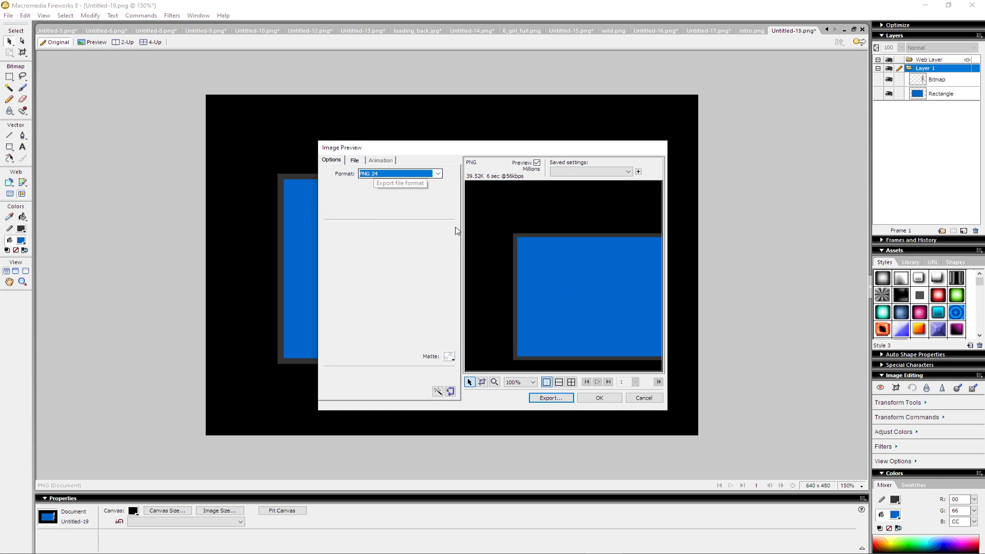
pyautogui.click(550, 398)
pyautogui.doubleClick(366, 213)
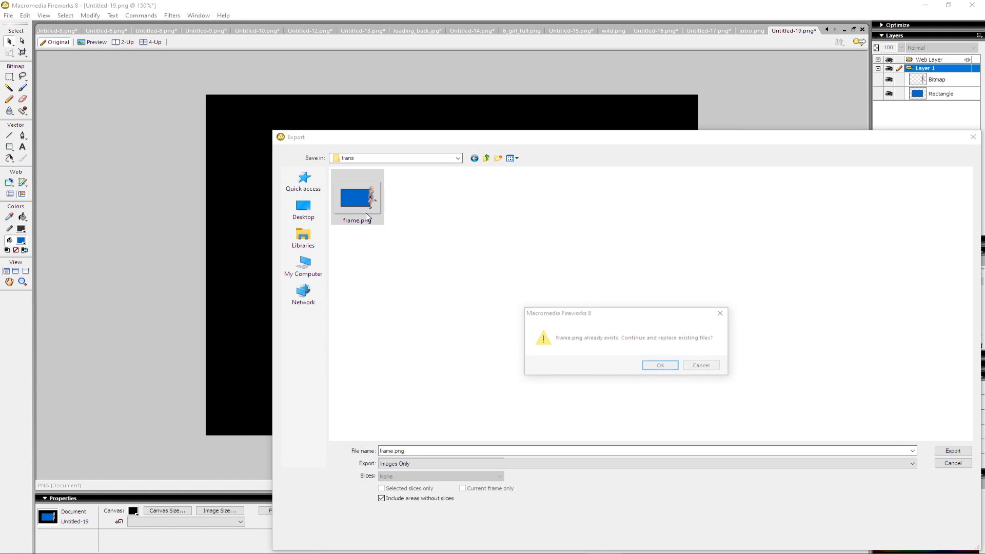
pyautogui.click(661, 369)
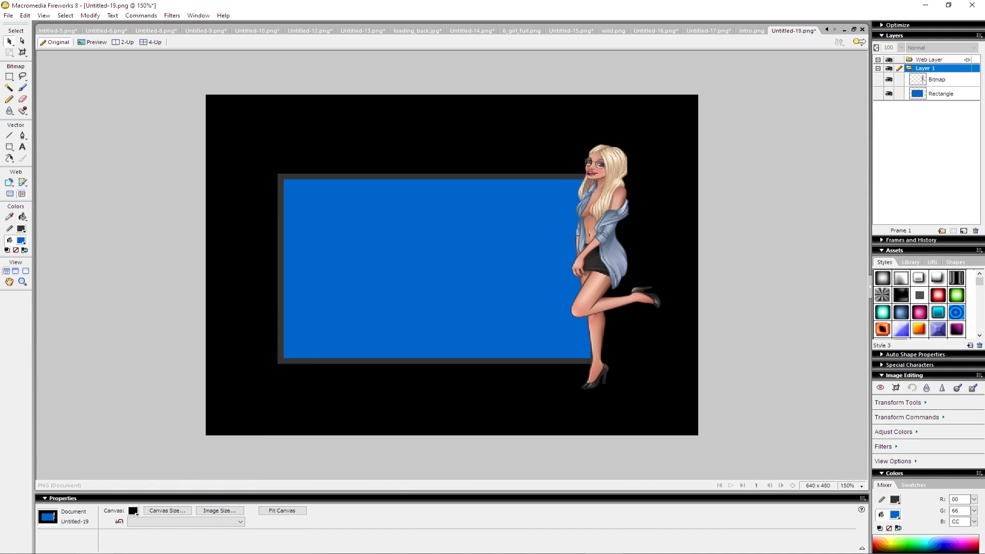
# - Return to Game Launcher Creator and reopen the Main page for editing so it loads the PNG 24 version of frame.png
pyautogui.hotkey('alt', 'Tab')
pyautogui.rightClick(22, 409)
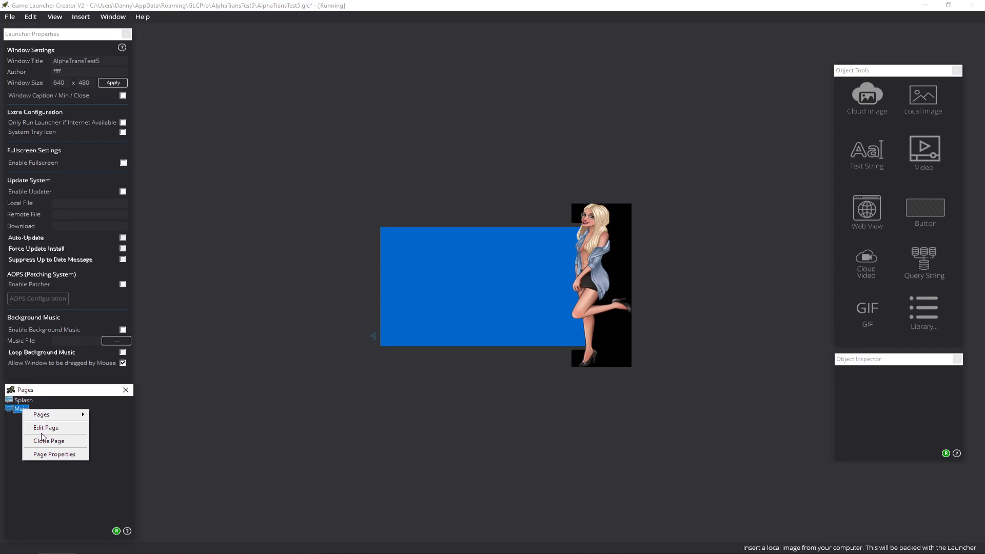
pyautogui.click(43, 428)
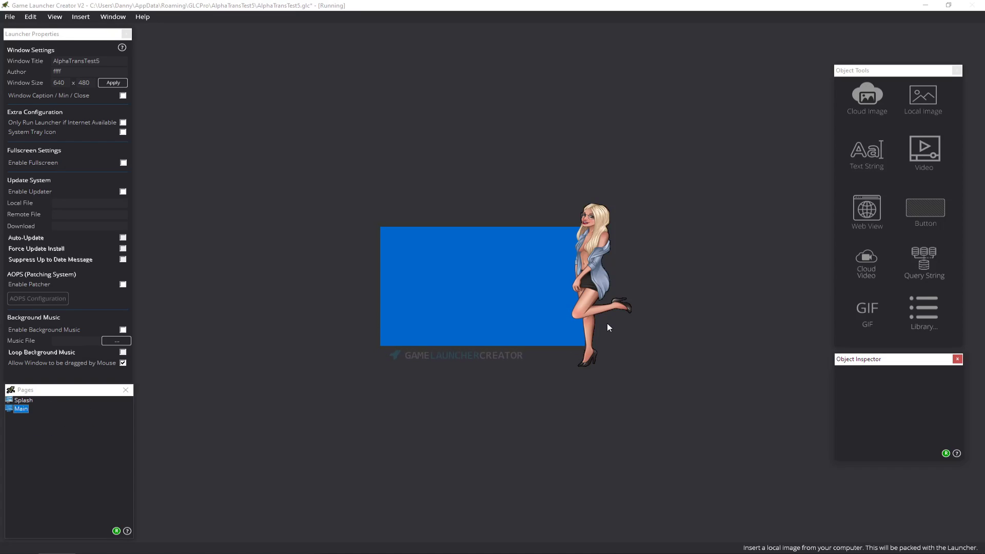
# - Save the AlphaTransTest5 project and build it with the launcher filename "launcher"
pyautogui.click(8, 20)
pyautogui.click(23, 62)
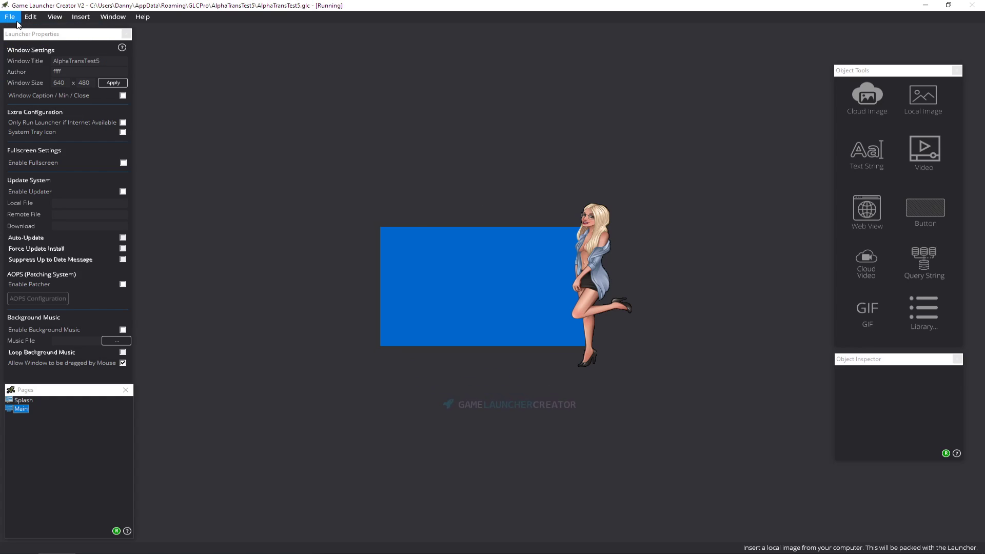
pyautogui.click(15, 19)
pyautogui.click(25, 88)
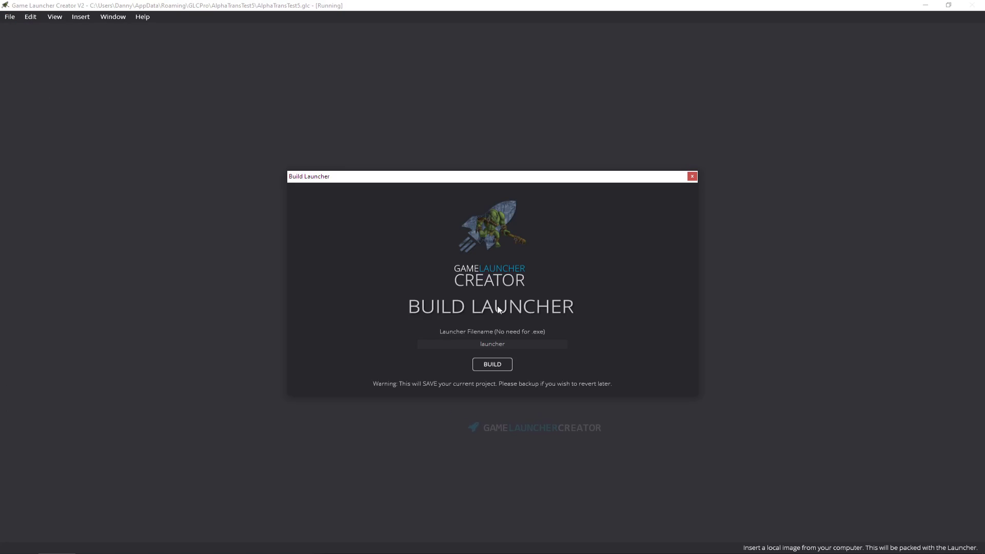
pyautogui.click(495, 365)
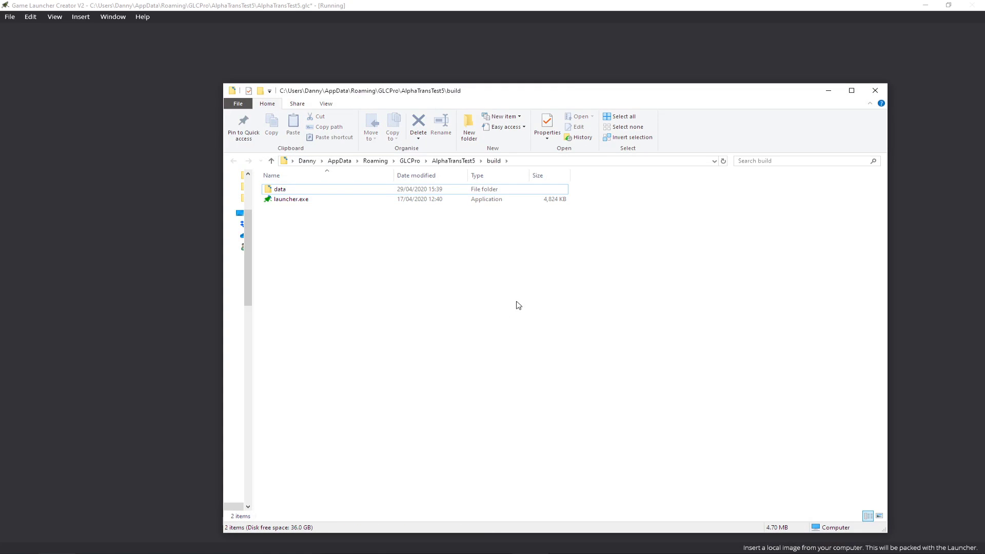
# - Run launcher.exe from the build folder and test moving its shaped window, minimizing the folder window behind it
pyautogui.click(296, 201)
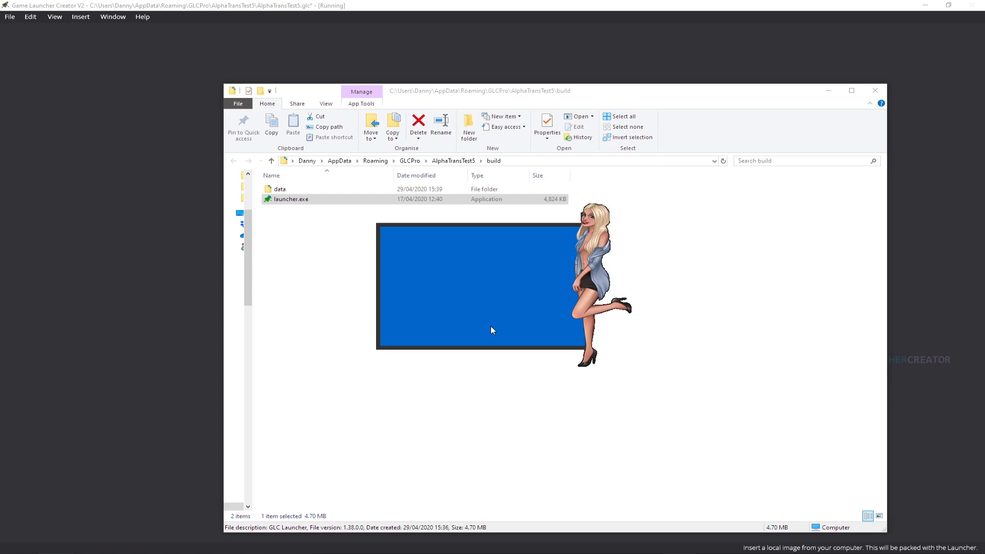
pyautogui.moveTo(593, 315); pyautogui.dragTo(744, 291)
pyautogui.click(828, 91)
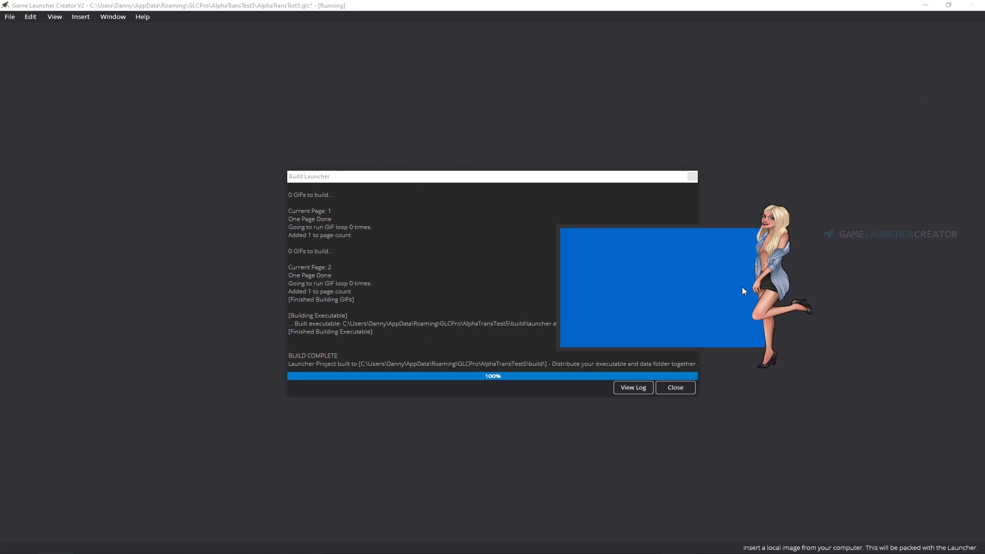